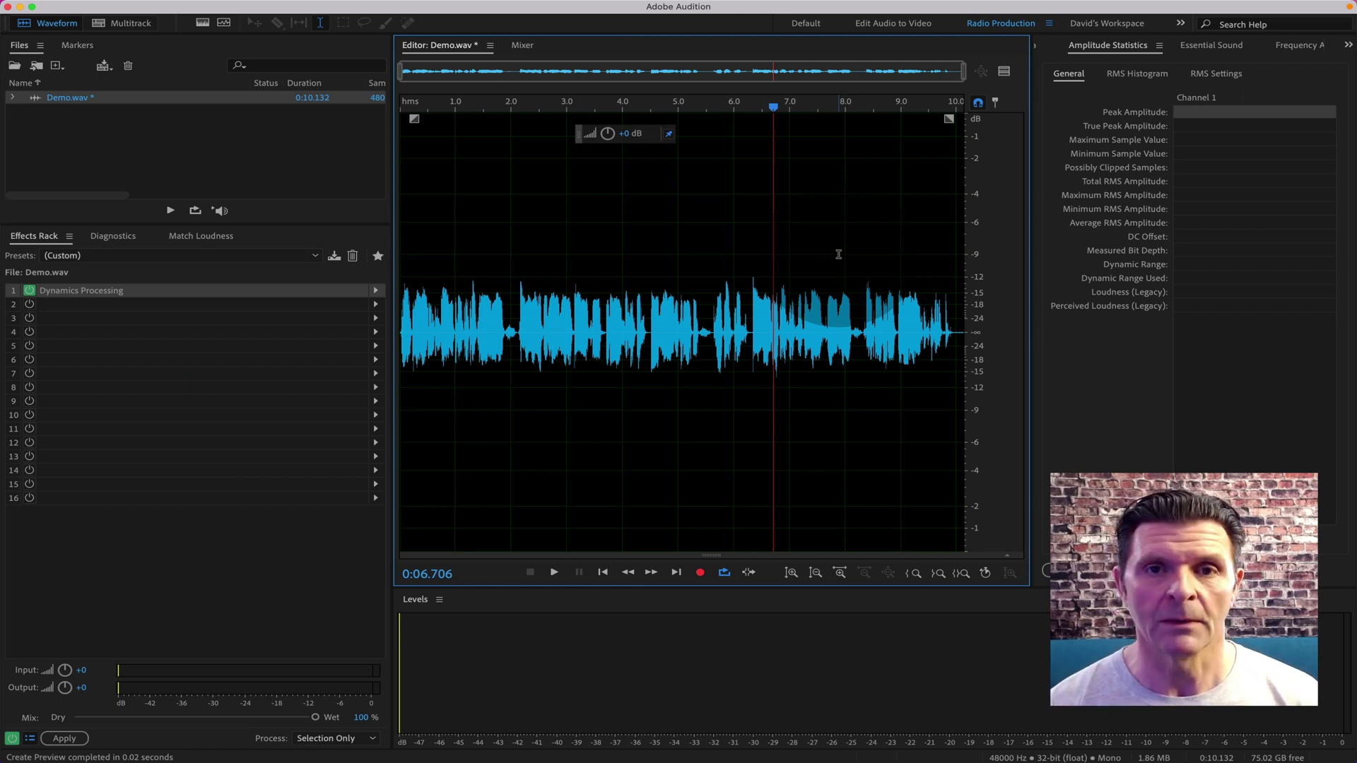
# - Bring up Save As for Demo.wav, then cancel it without saving
pyautogui.press('super+shift+s')
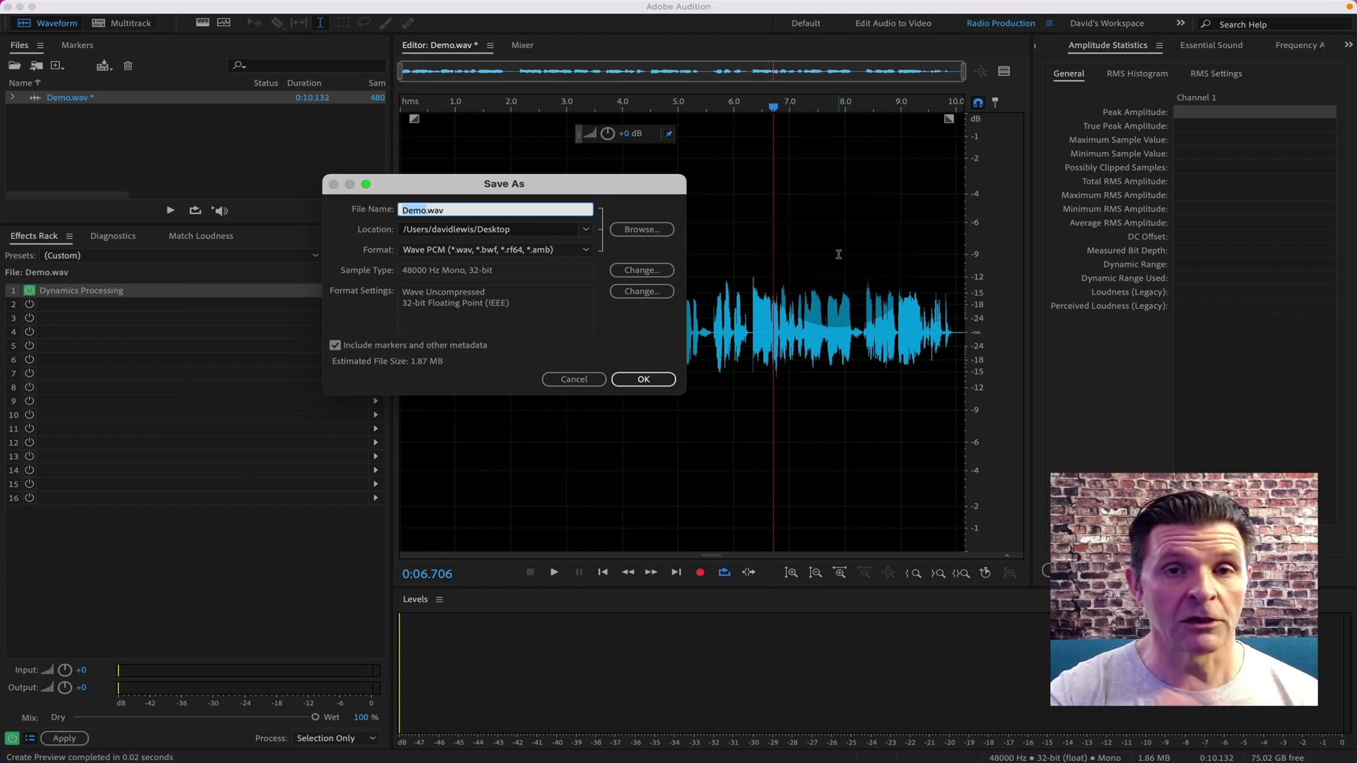
pyautogui.click(576, 381)
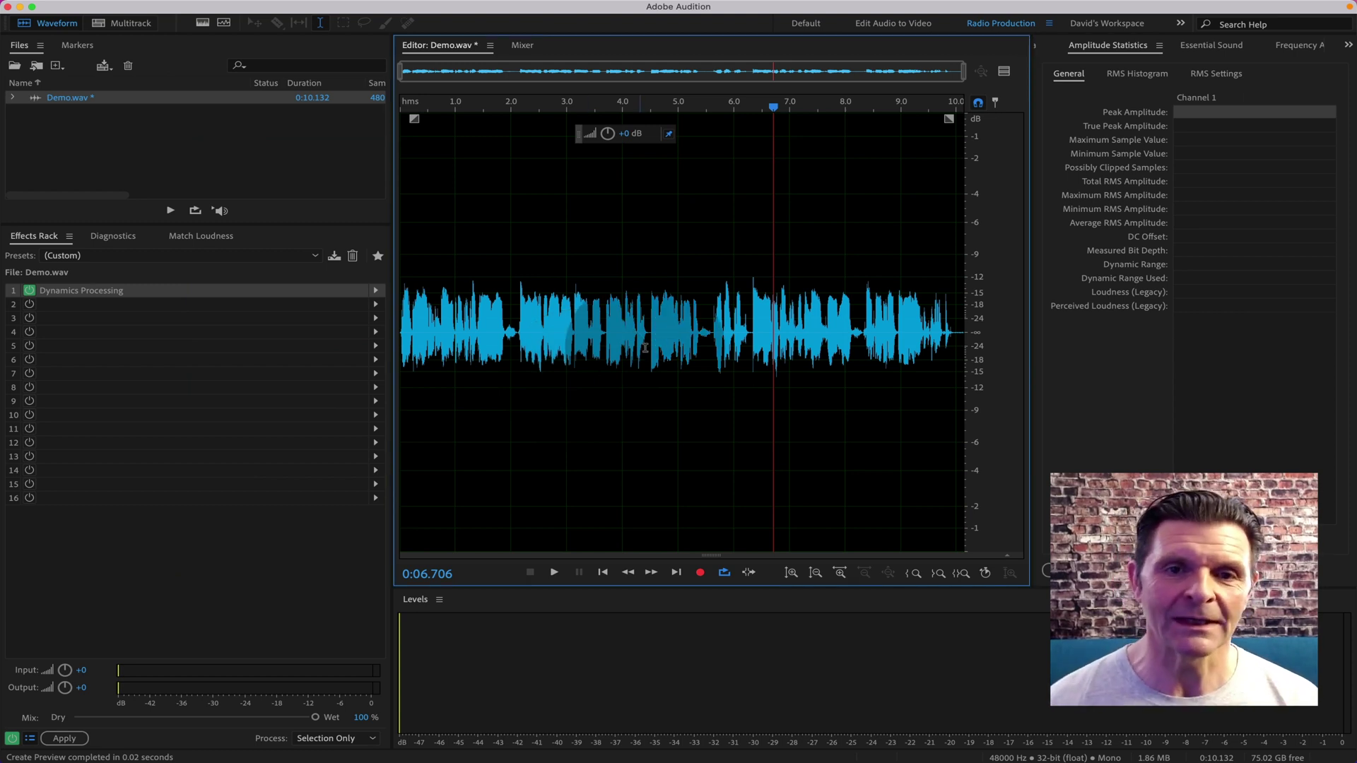
pyautogui.moveTo(704, 356); pyautogui.dragTo(651, 353)
pyautogui.press('BackSpace')
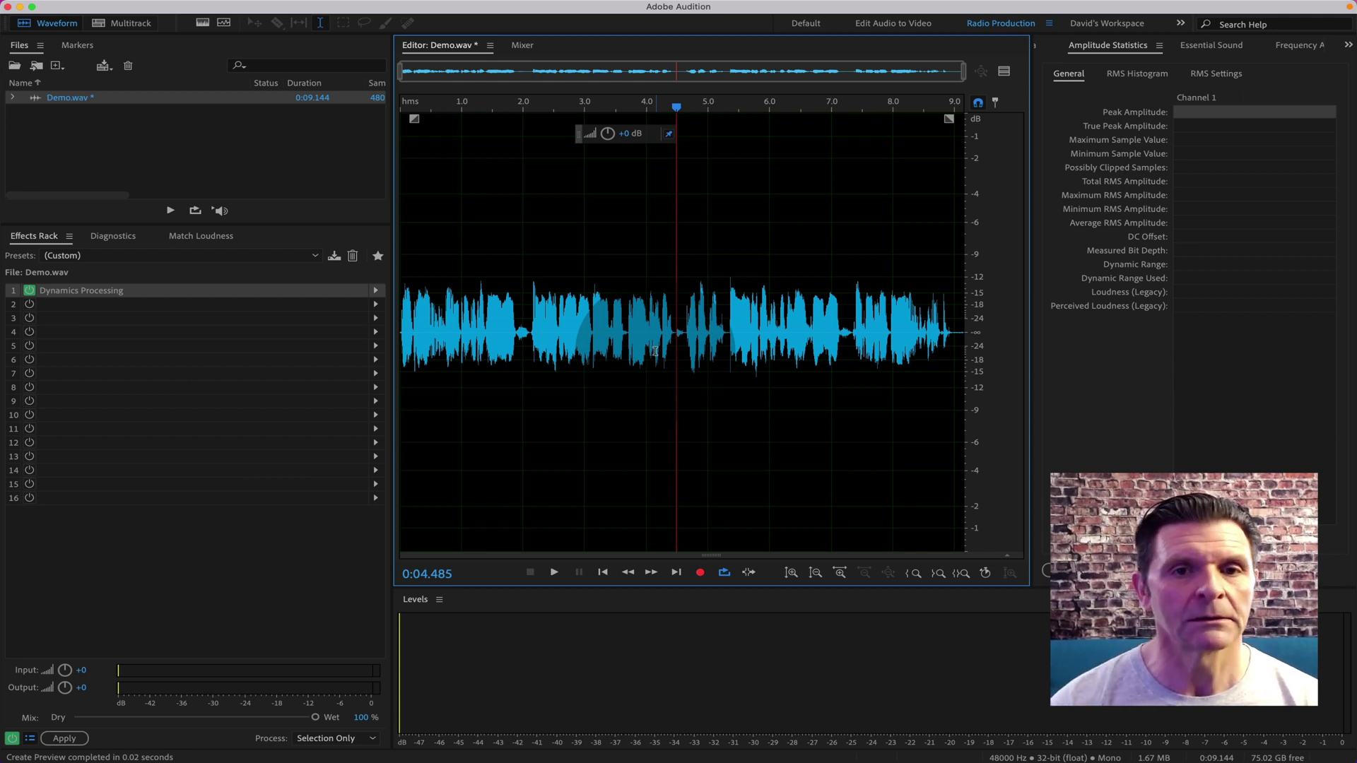
pyautogui.press('super+z')
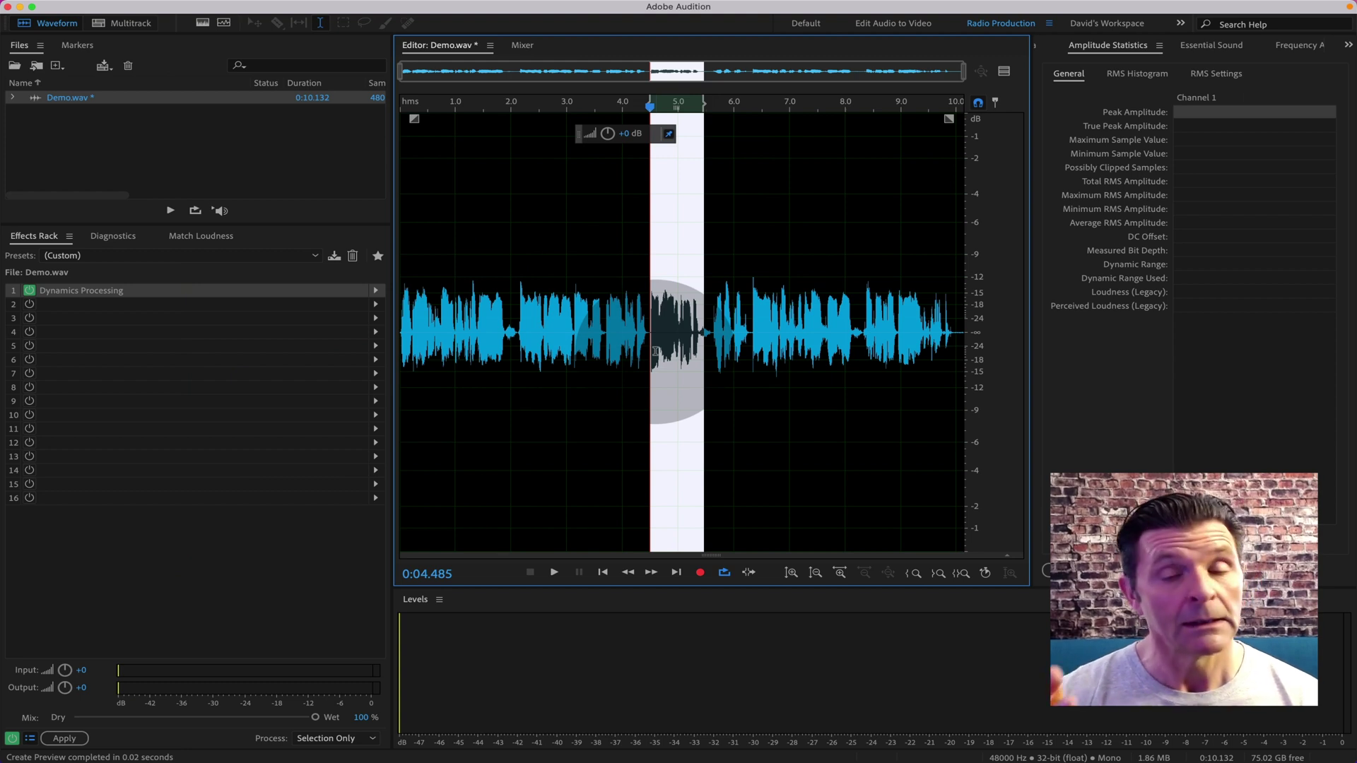
pyautogui.press('BackSpace')
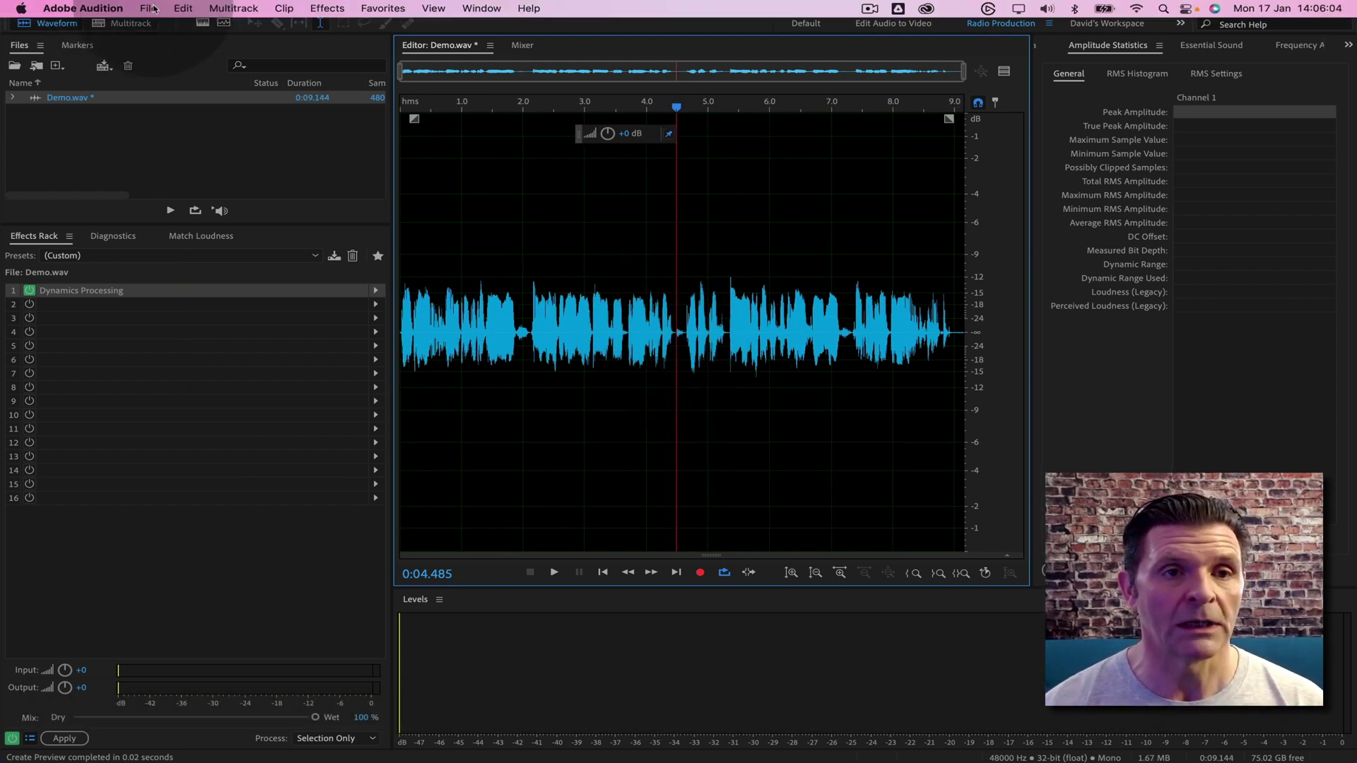
pyautogui.click(182, 9)
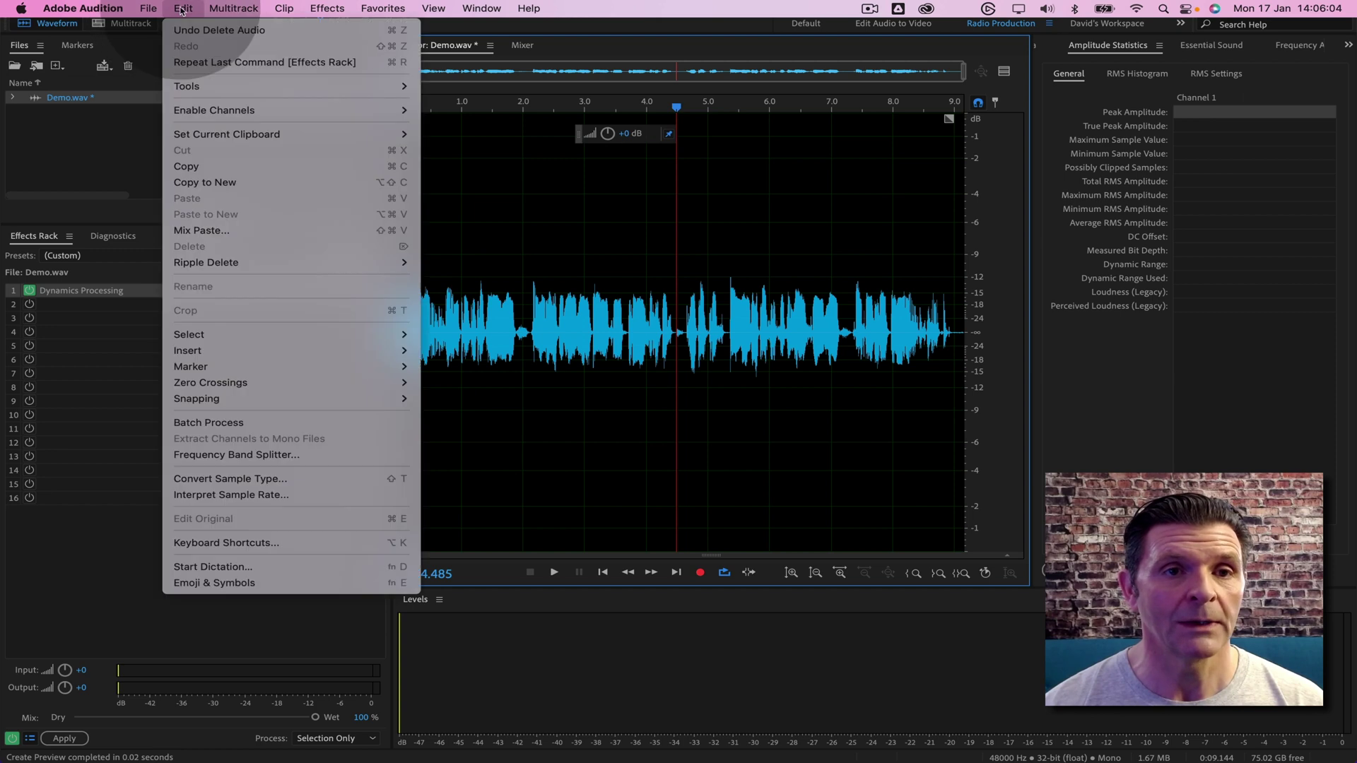
pyautogui.click(215, 33)
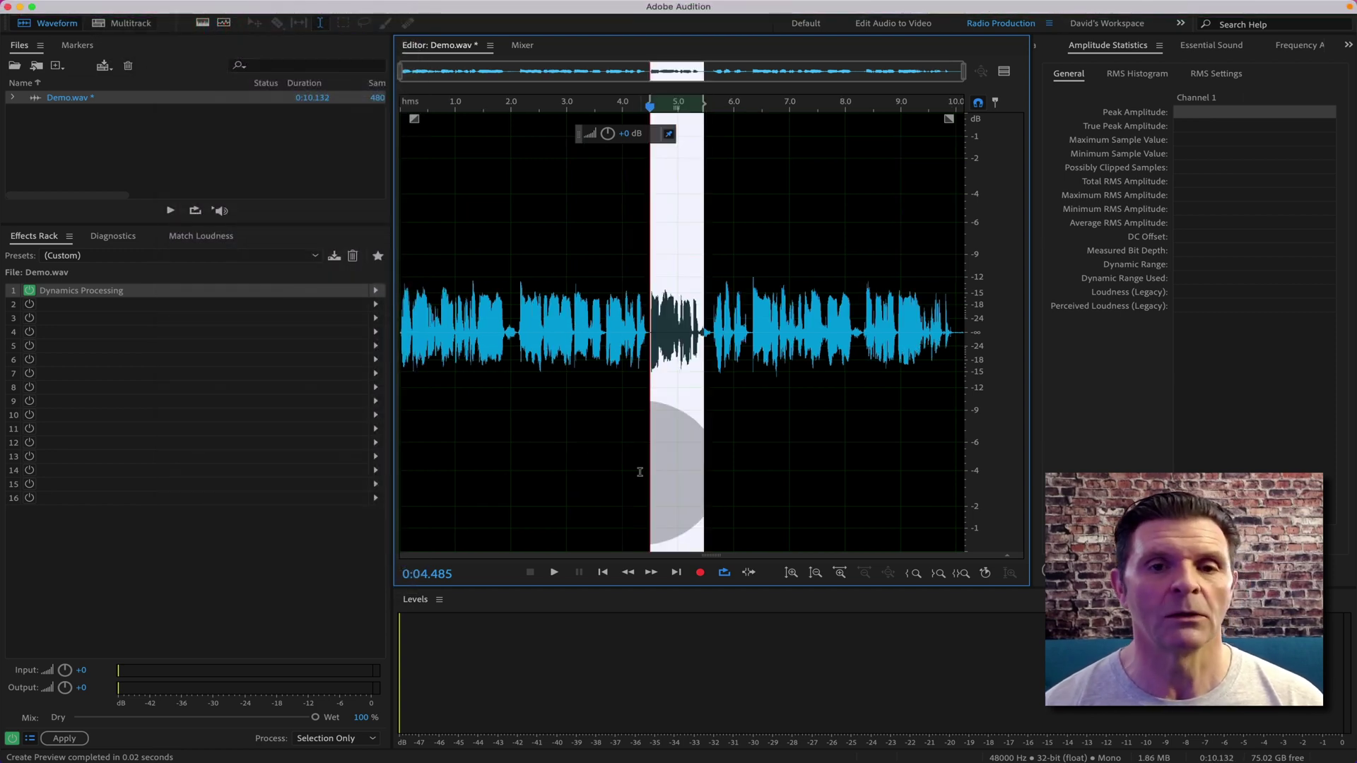
pyautogui.click(635, 473)
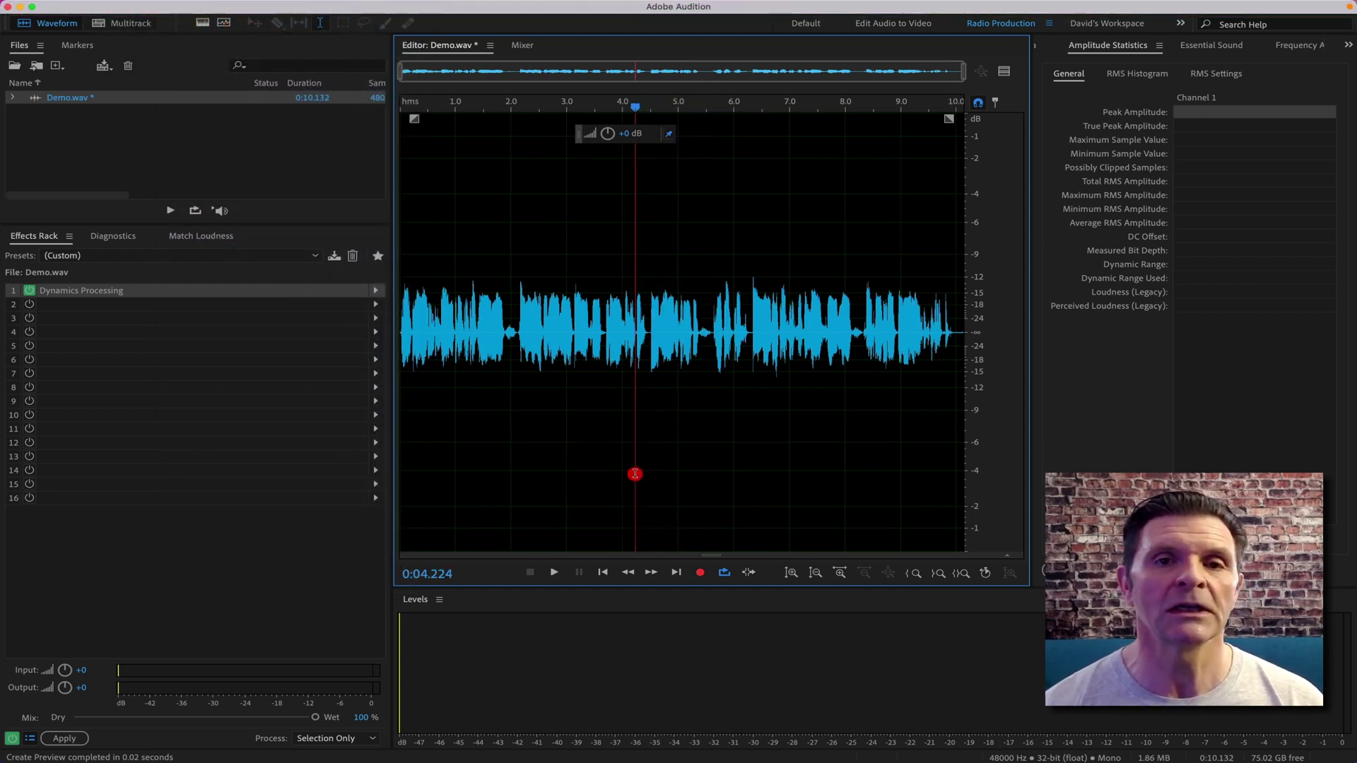
# - Replace the rack's first effect with Dynamics and raise the compressor ratio from 3 to 8
pyautogui.click(375, 295)
pyautogui.click(375, 295)
pyautogui.moveTo(448, 347)
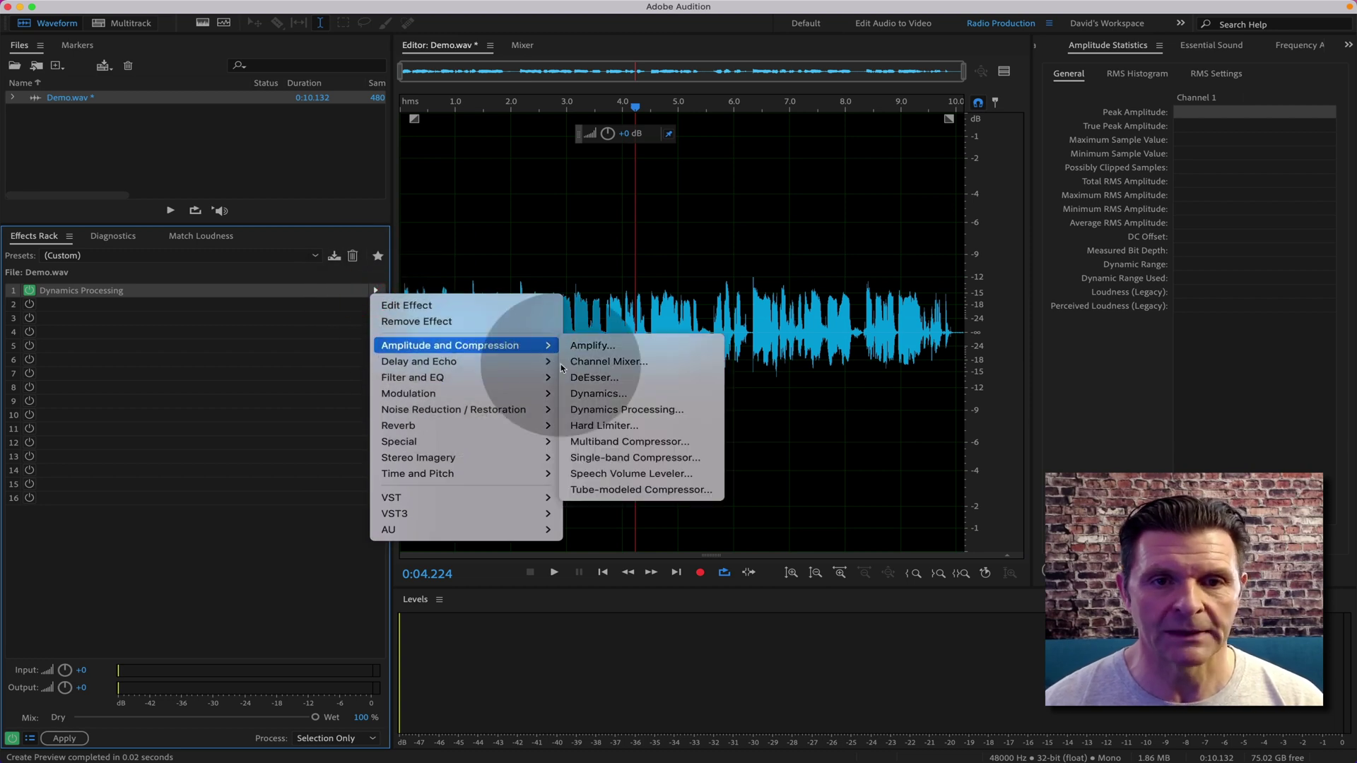
pyautogui.click(607, 394)
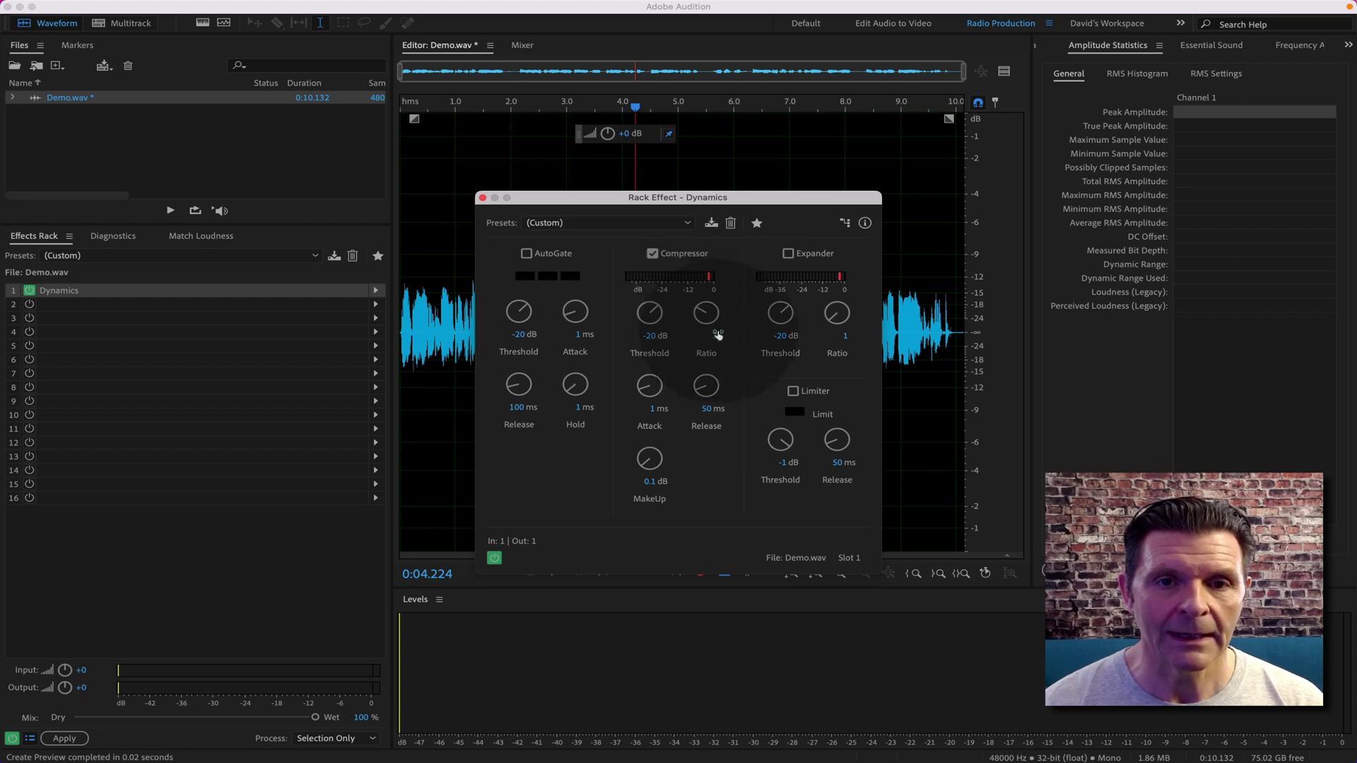
pyautogui.moveTo(716, 336); pyautogui.dragTo(757, 341)
pyautogui.click(751, 333)
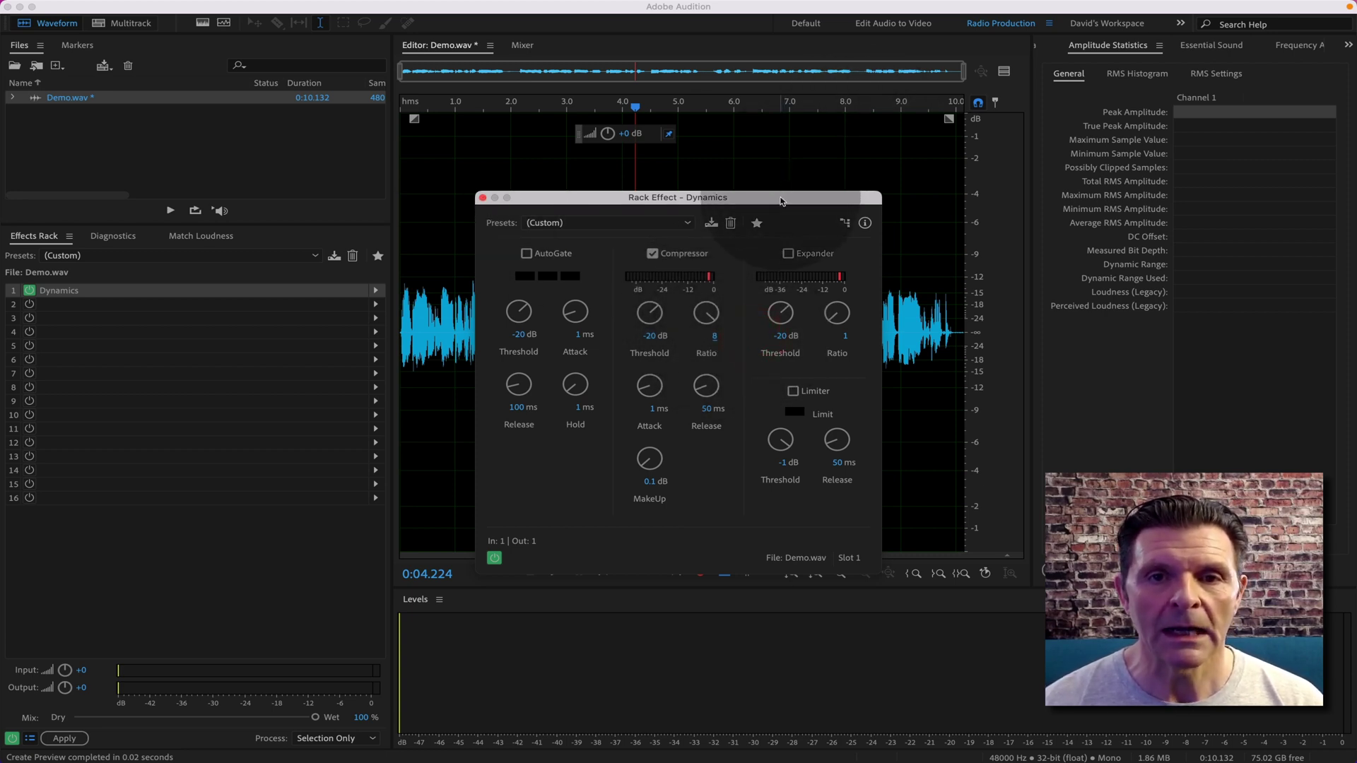
# - Show the processed preview waveform, then bypass and re-enable Dynamics to compare
pyautogui.moveTo(780, 201); pyautogui.dragTo(452, 123)
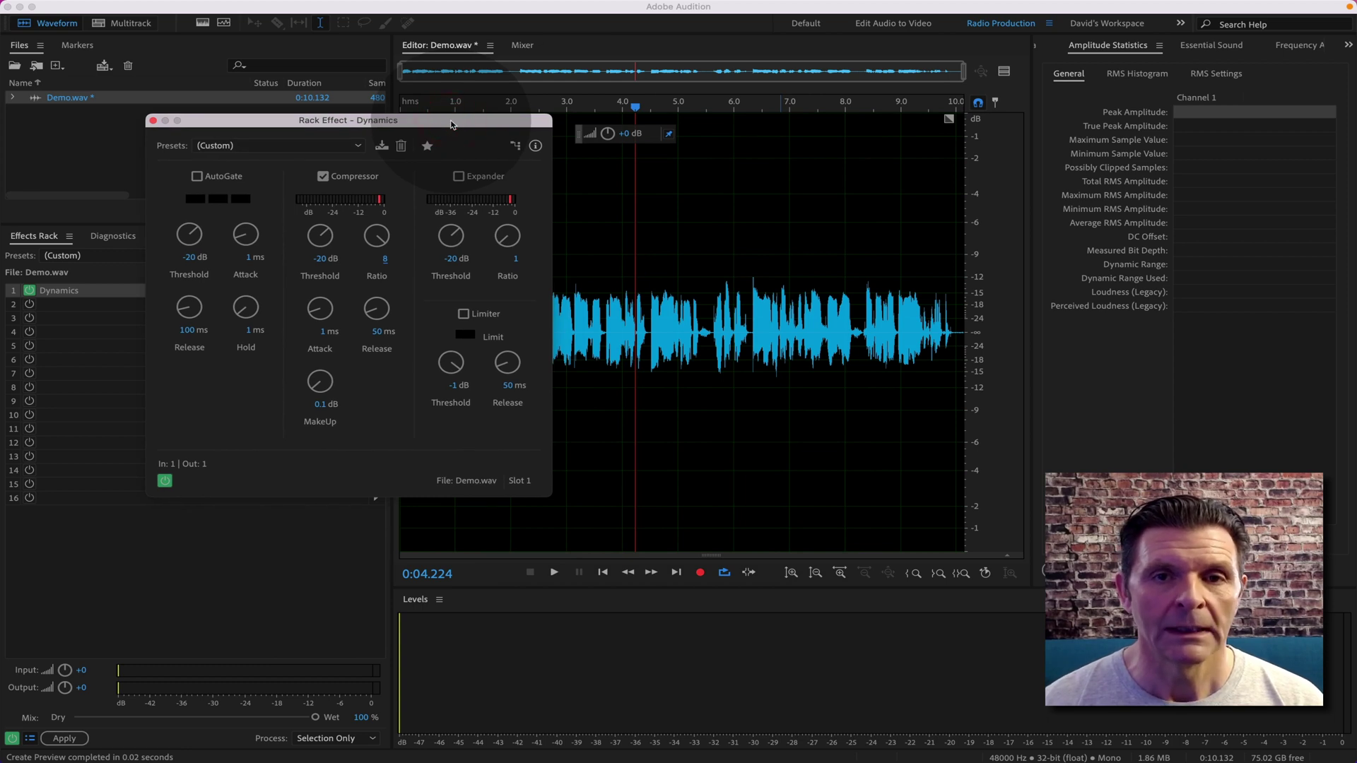
pyautogui.click(1004, 71)
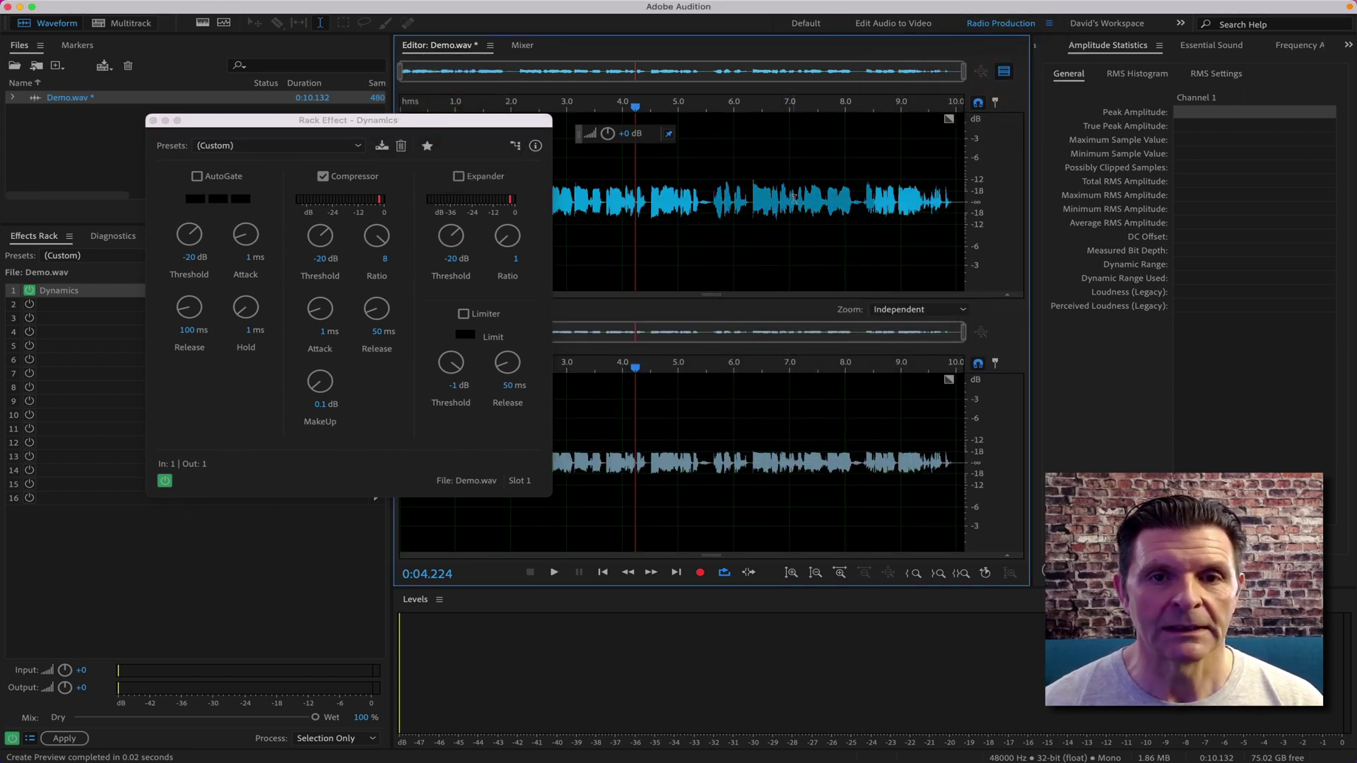
pyautogui.click(167, 484)
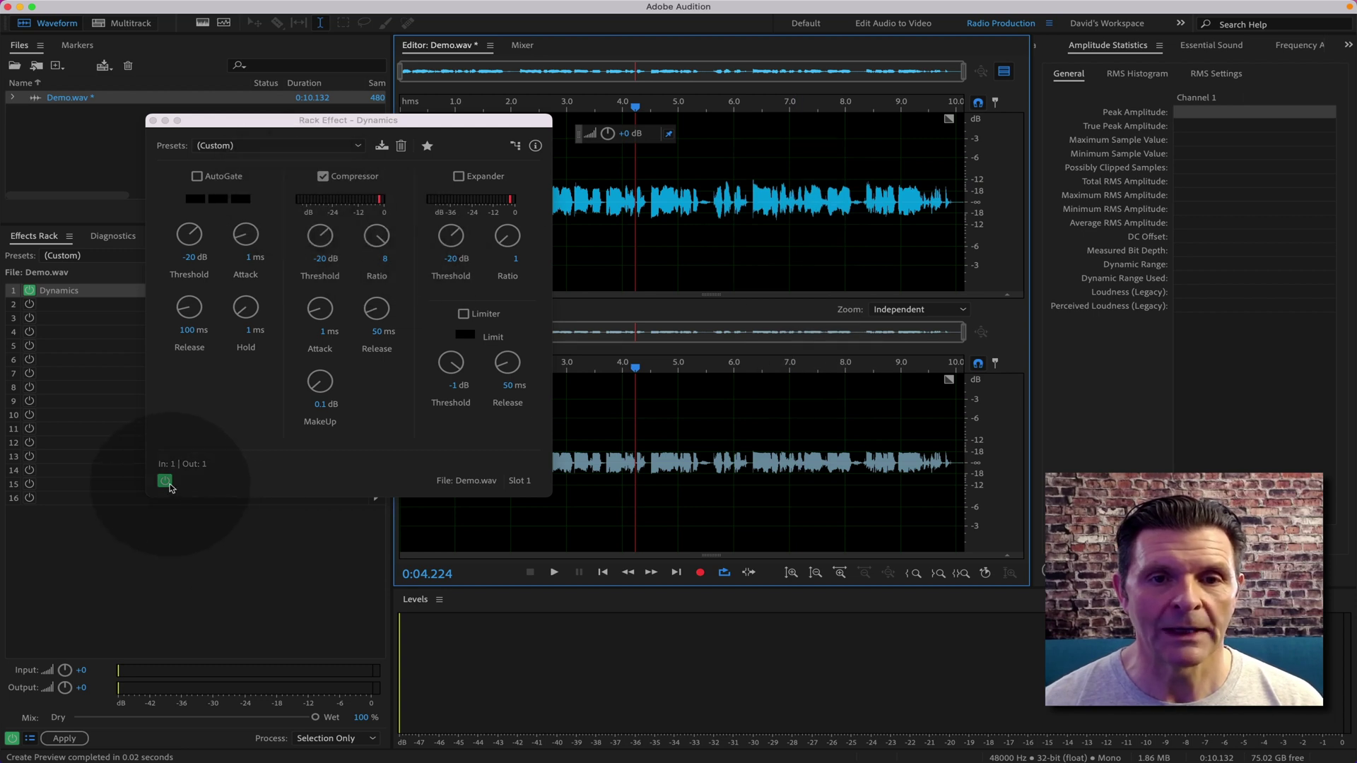
pyautogui.click(166, 483)
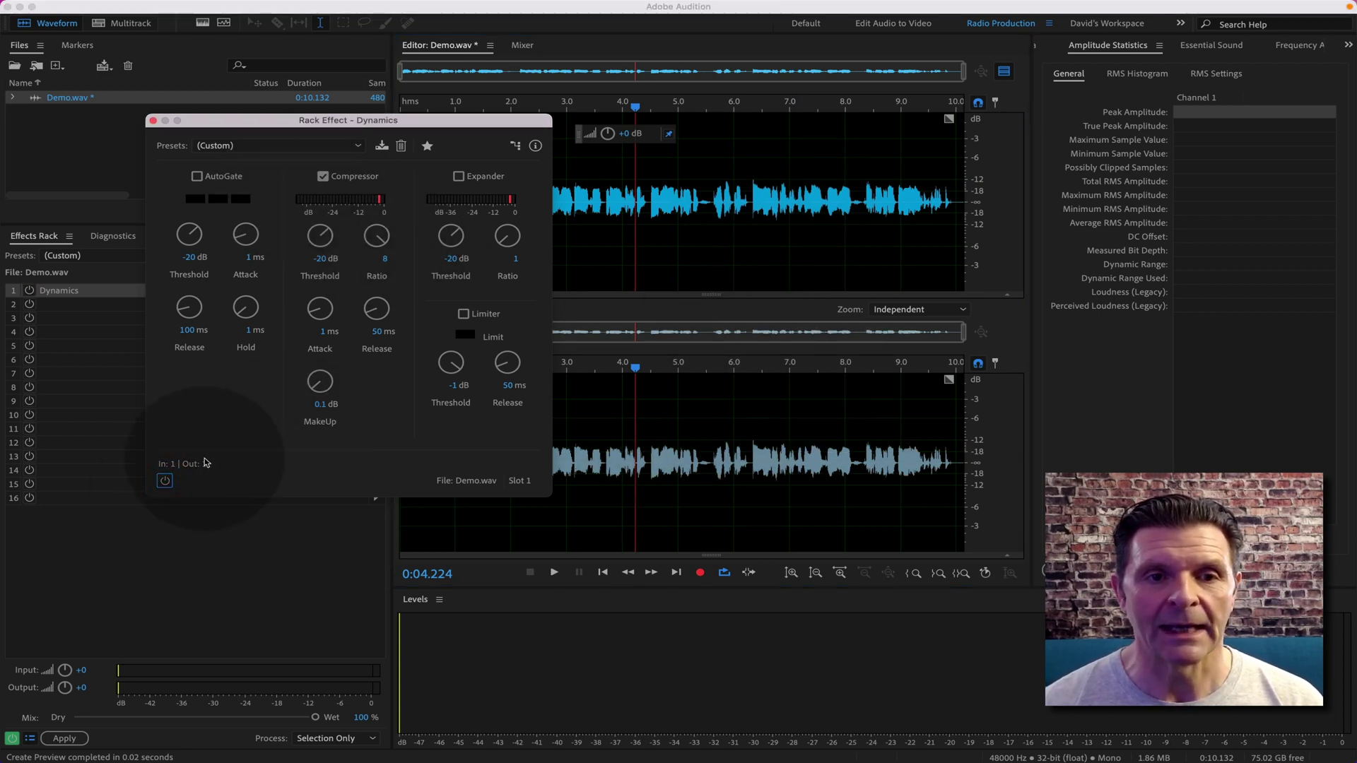
pyautogui.click(165, 481)
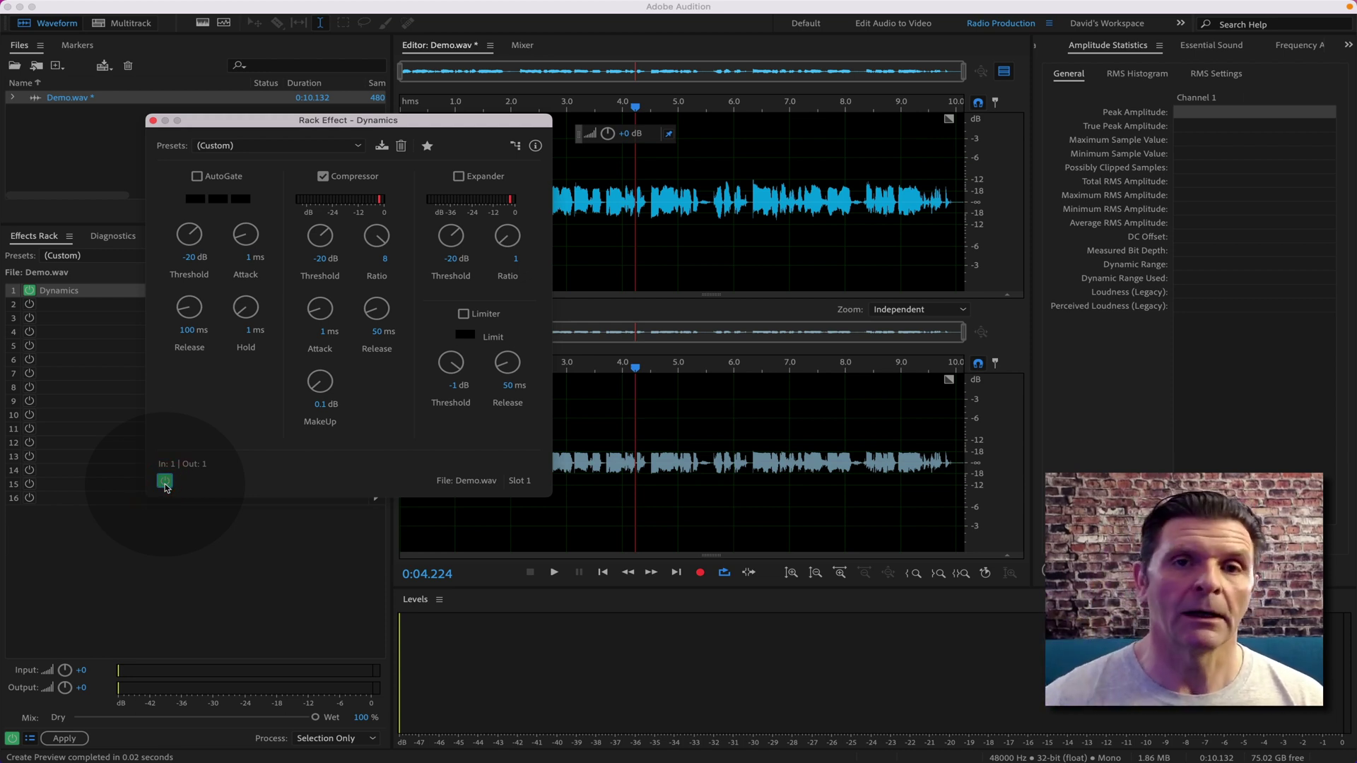
# - Close the Dynamics window, show the spectral frequency display, and re-show the processed preview
pyautogui.click(153, 121)
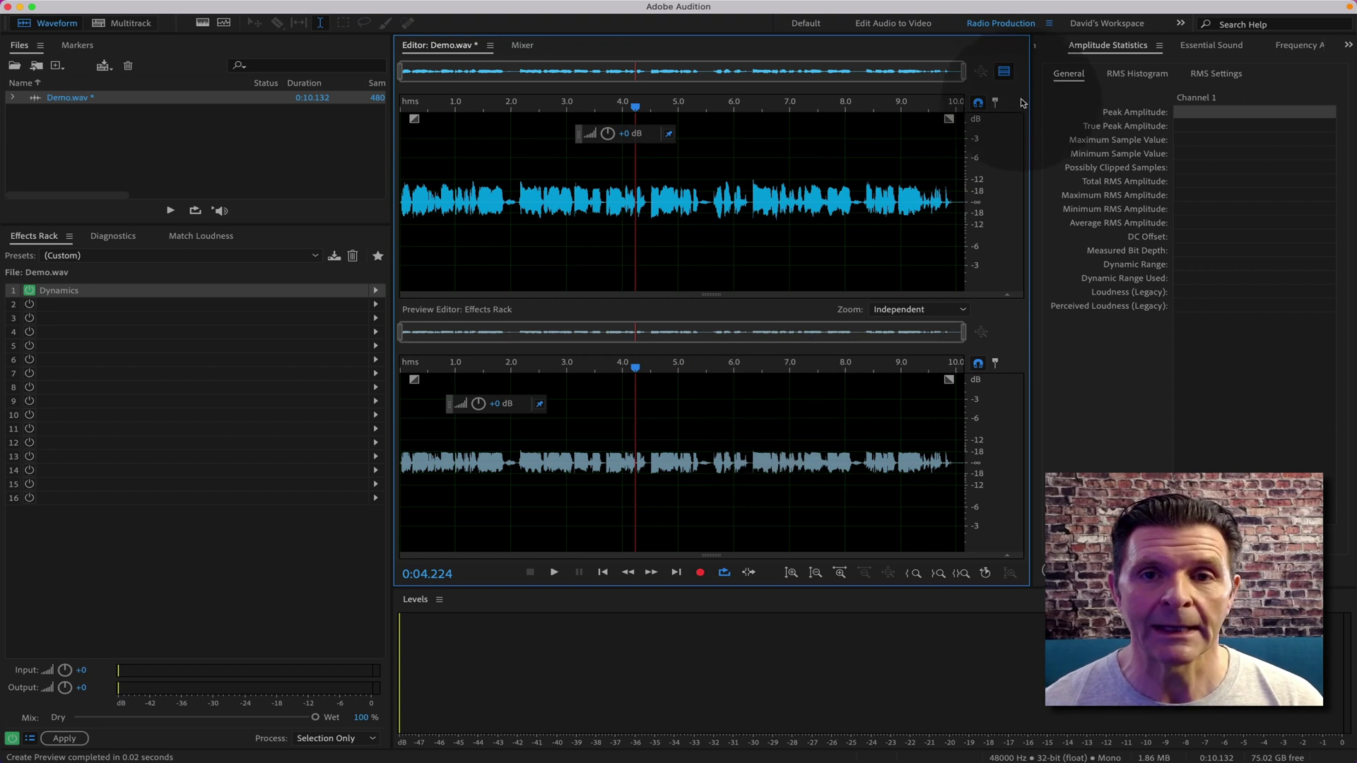
pyautogui.click(1004, 73)
pyautogui.hotkey('shift', 'd')
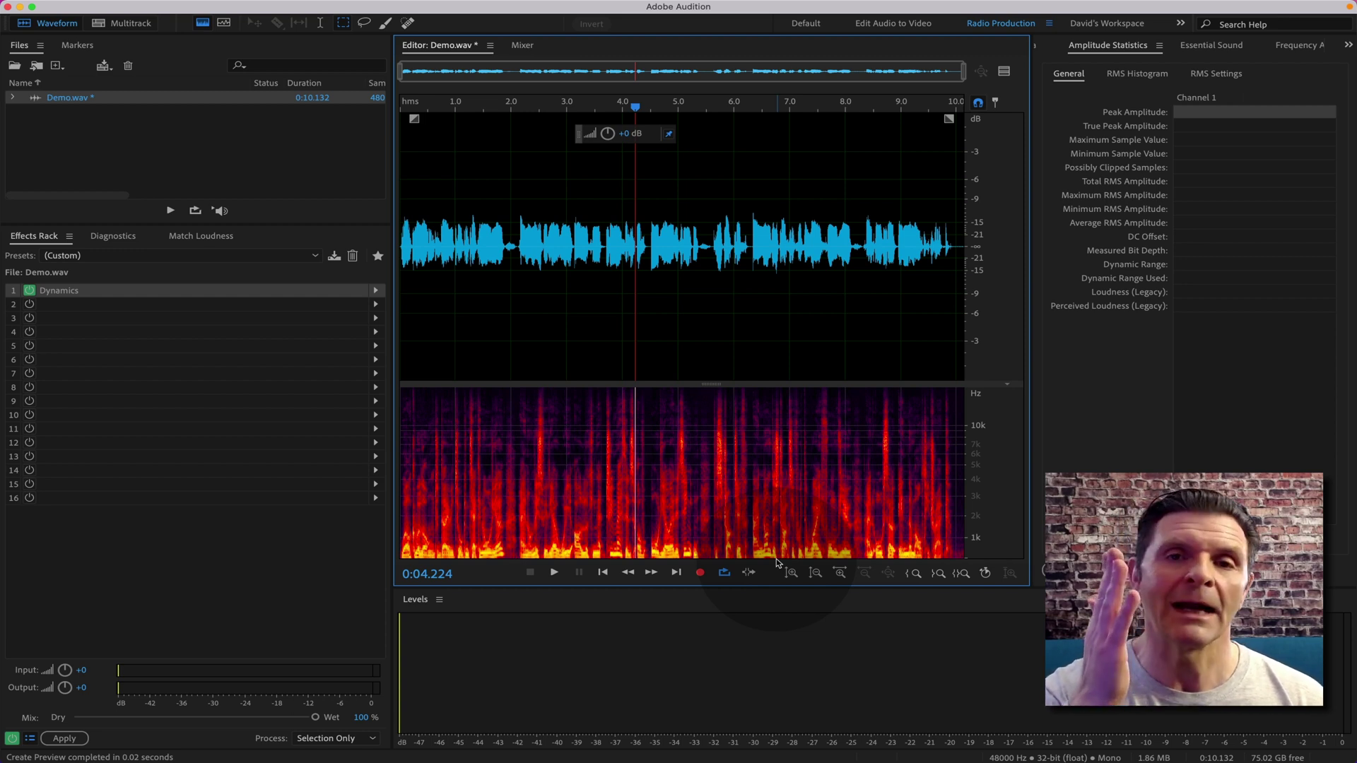
pyautogui.click(1005, 73)
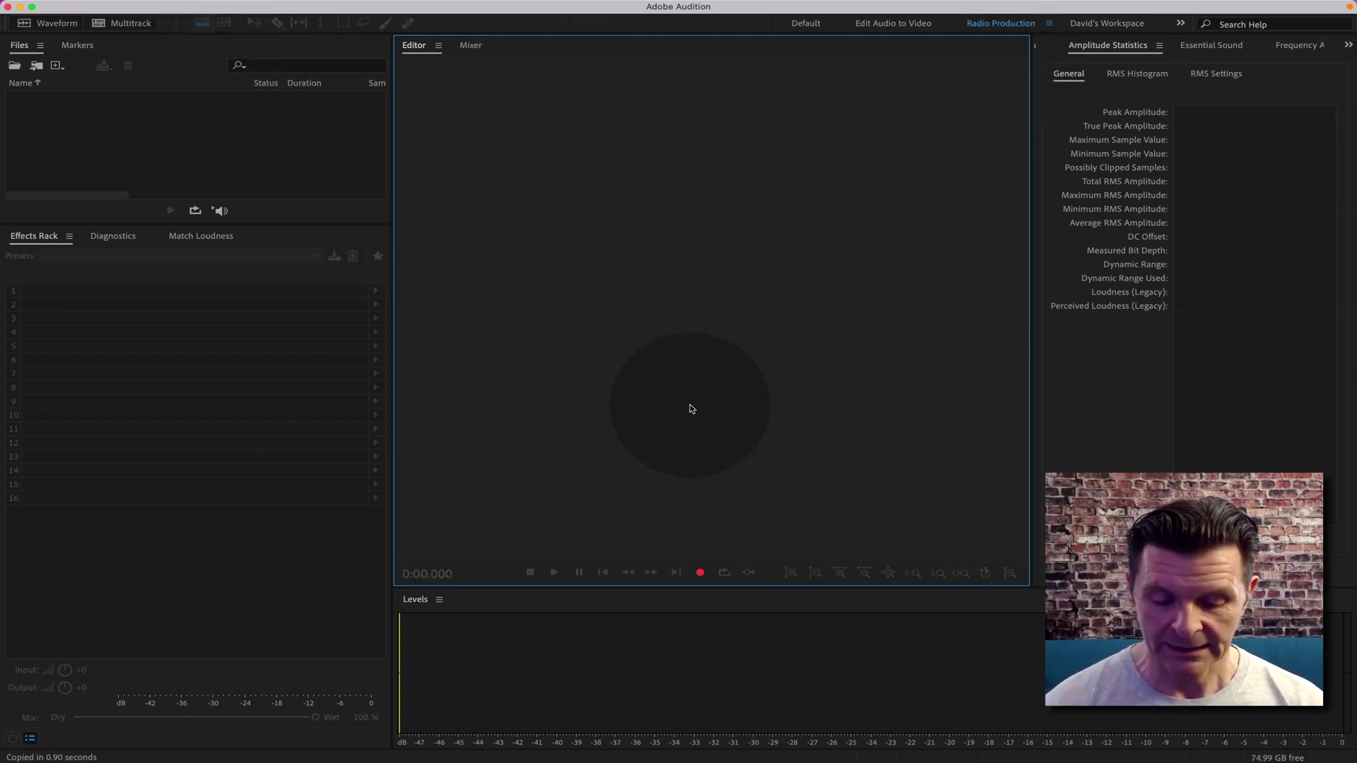
# - Create a multitrack session: Demo on Track 1, funk music on Track 2 starting near 5 s at -10.2 dB
pyautogui.press('super+n')
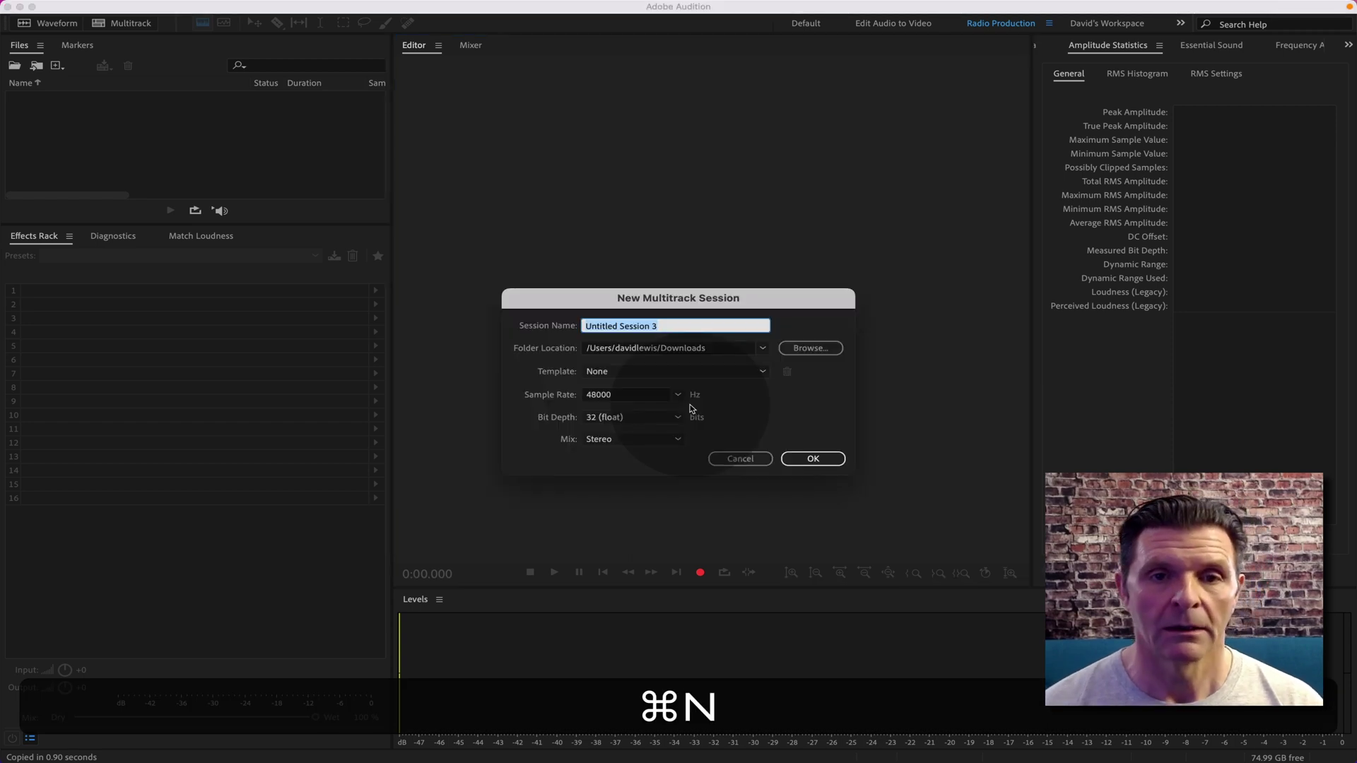
pyautogui.click(792, 459)
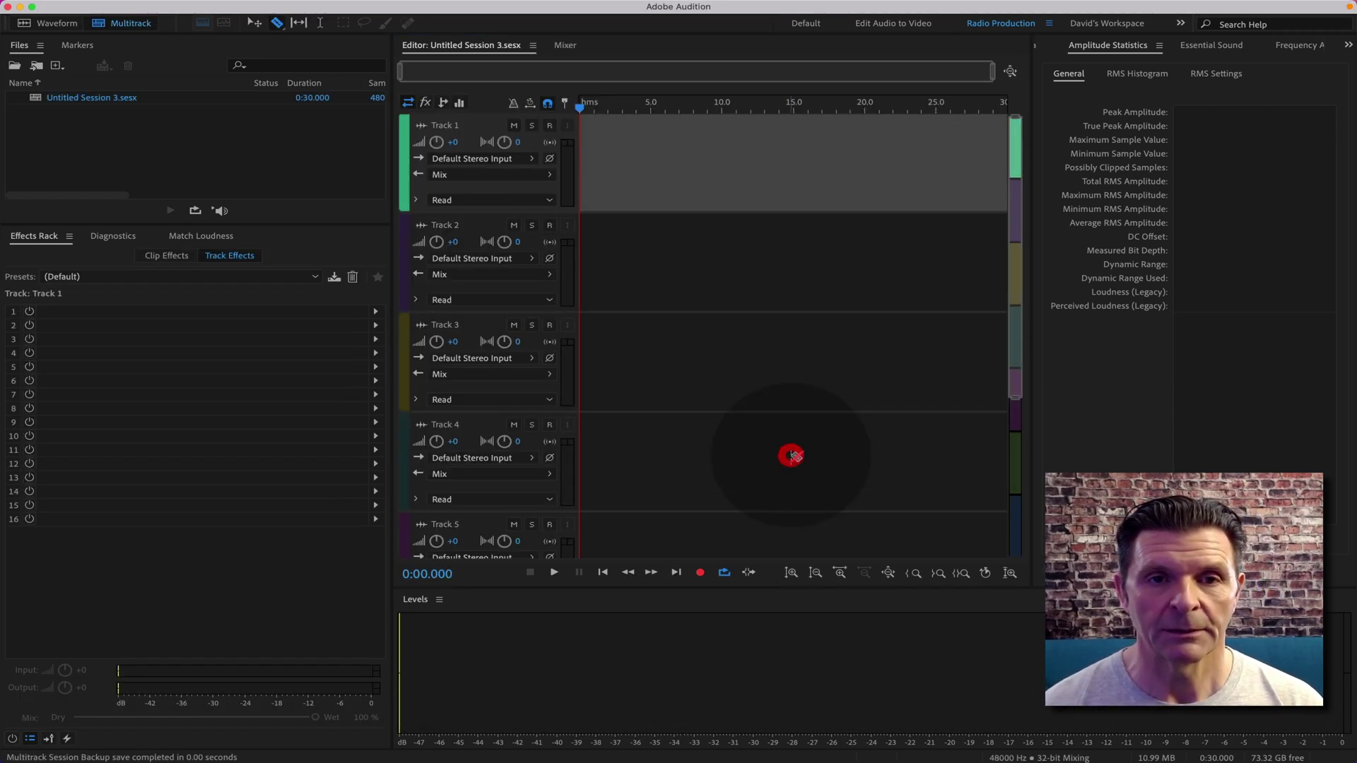
pyautogui.moveTo(1242, 228); pyautogui.dragTo(547, 177)
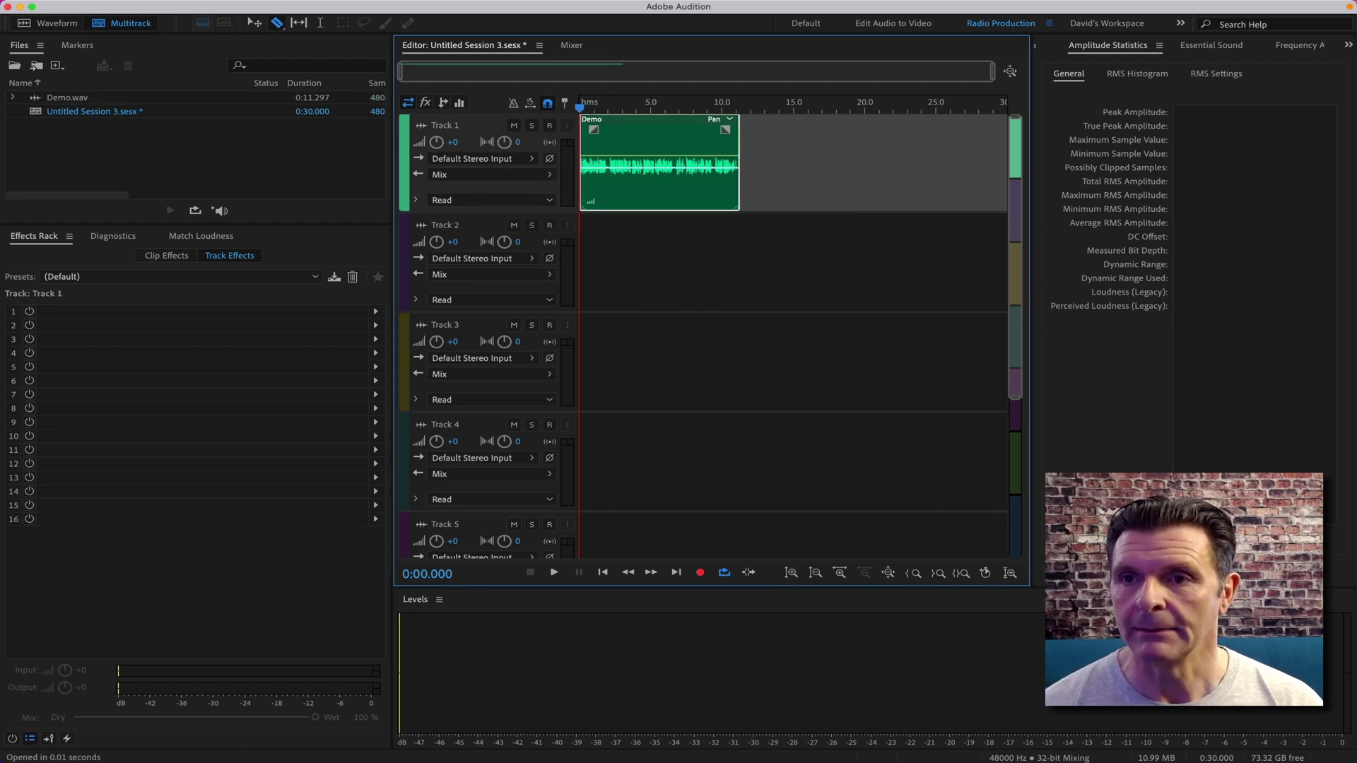
pyautogui.moveTo(1018, 233); pyautogui.dragTo(717, 267)
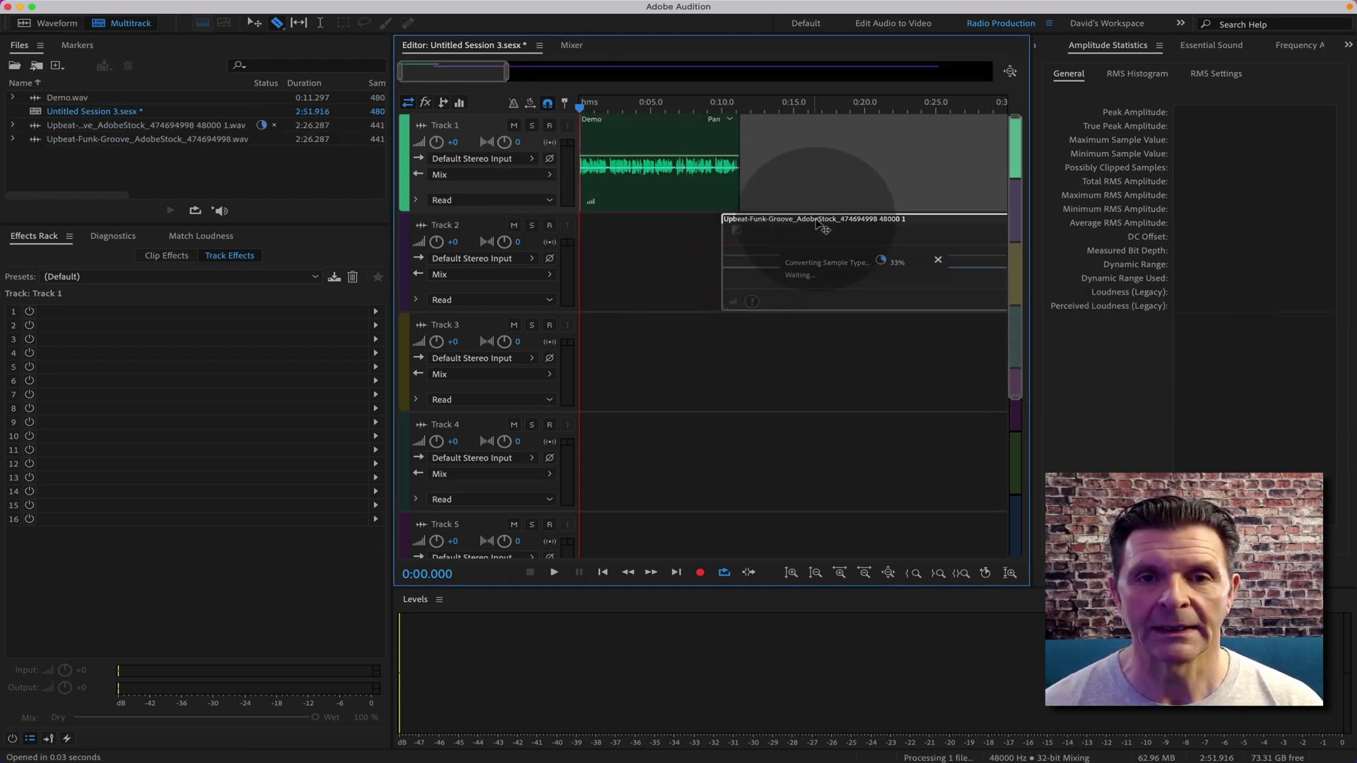
pyautogui.moveTo(822, 220); pyautogui.dragTo(751, 217)
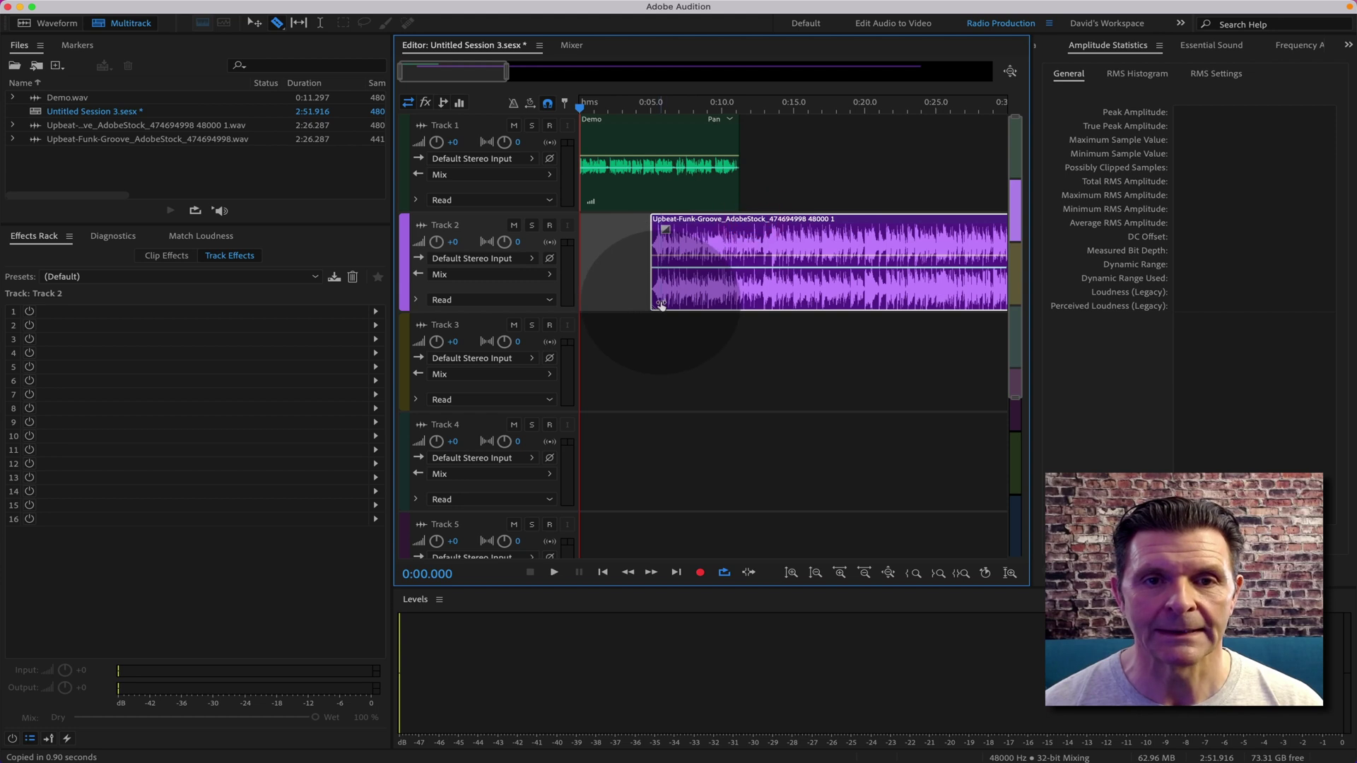
pyautogui.moveTo(661, 305); pyautogui.dragTo(635, 301)
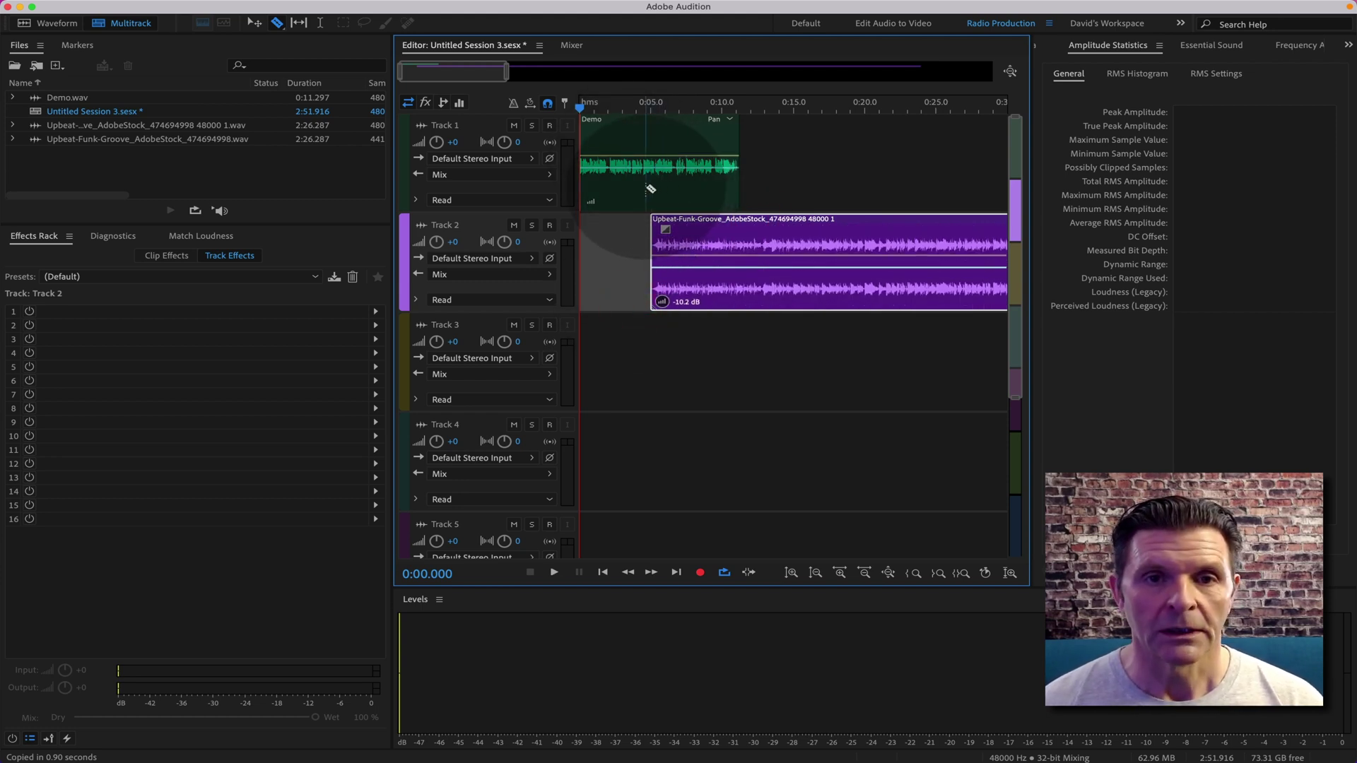
# - Razor-cut the Demo clip twice, delete the middle piece, and drag the first clip back out
pyautogui.click(644, 188)
pyautogui.click(669, 187)
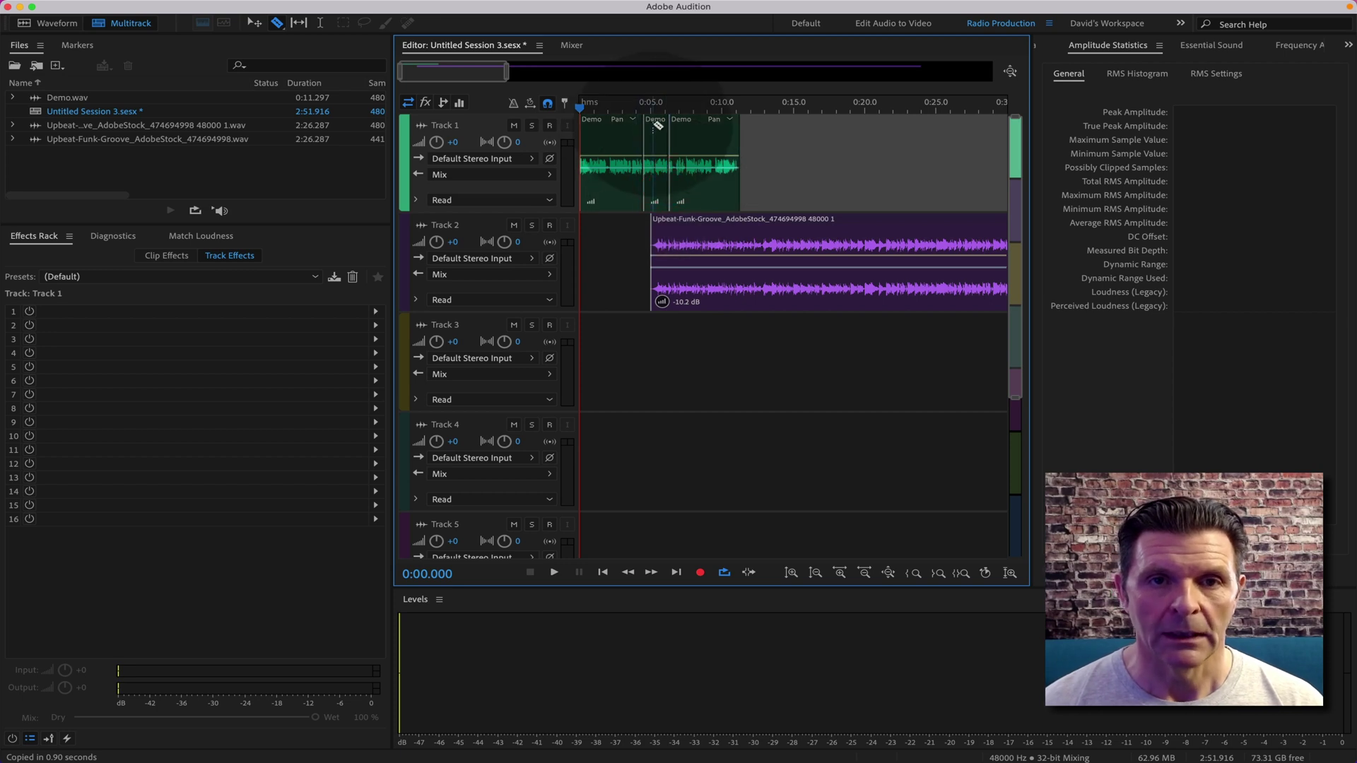
pyautogui.press('t')
pyautogui.doubleClick(654, 125)
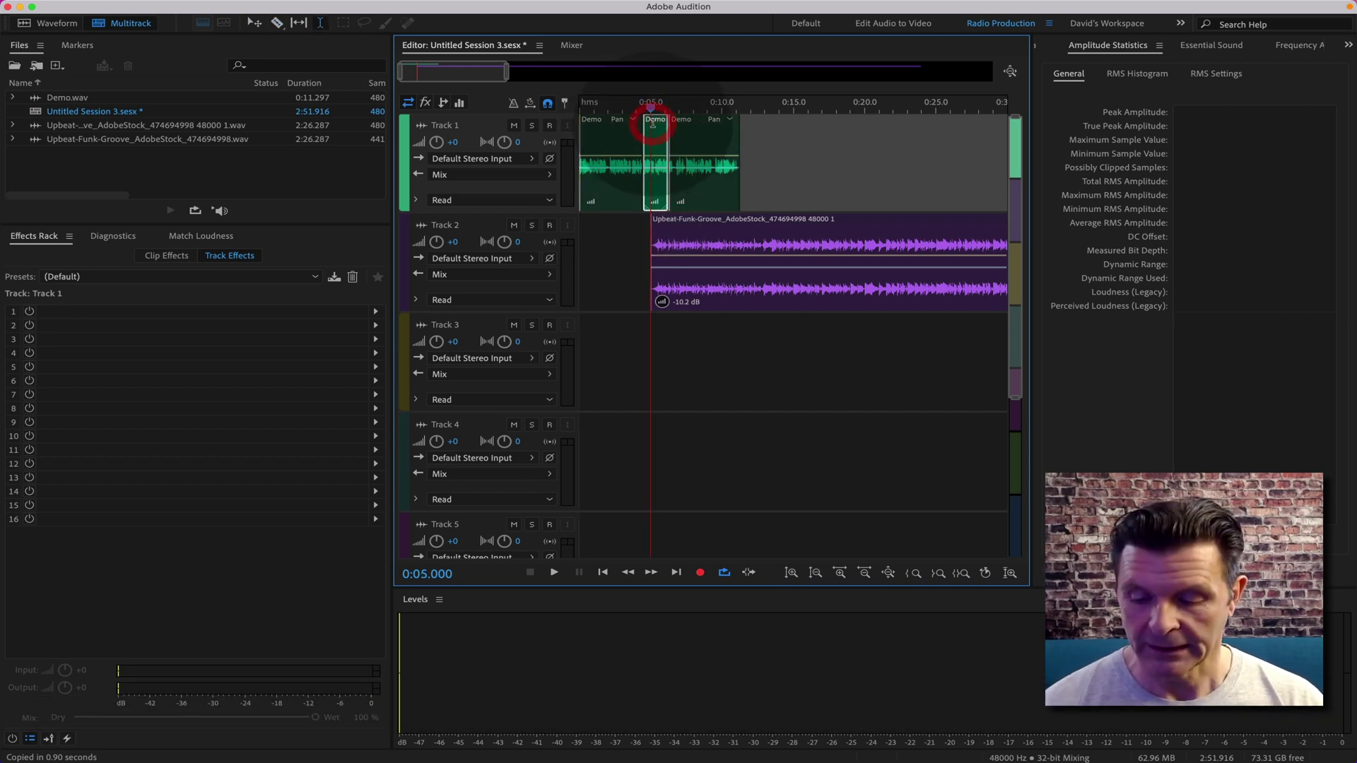
pyautogui.press('BackSpace')
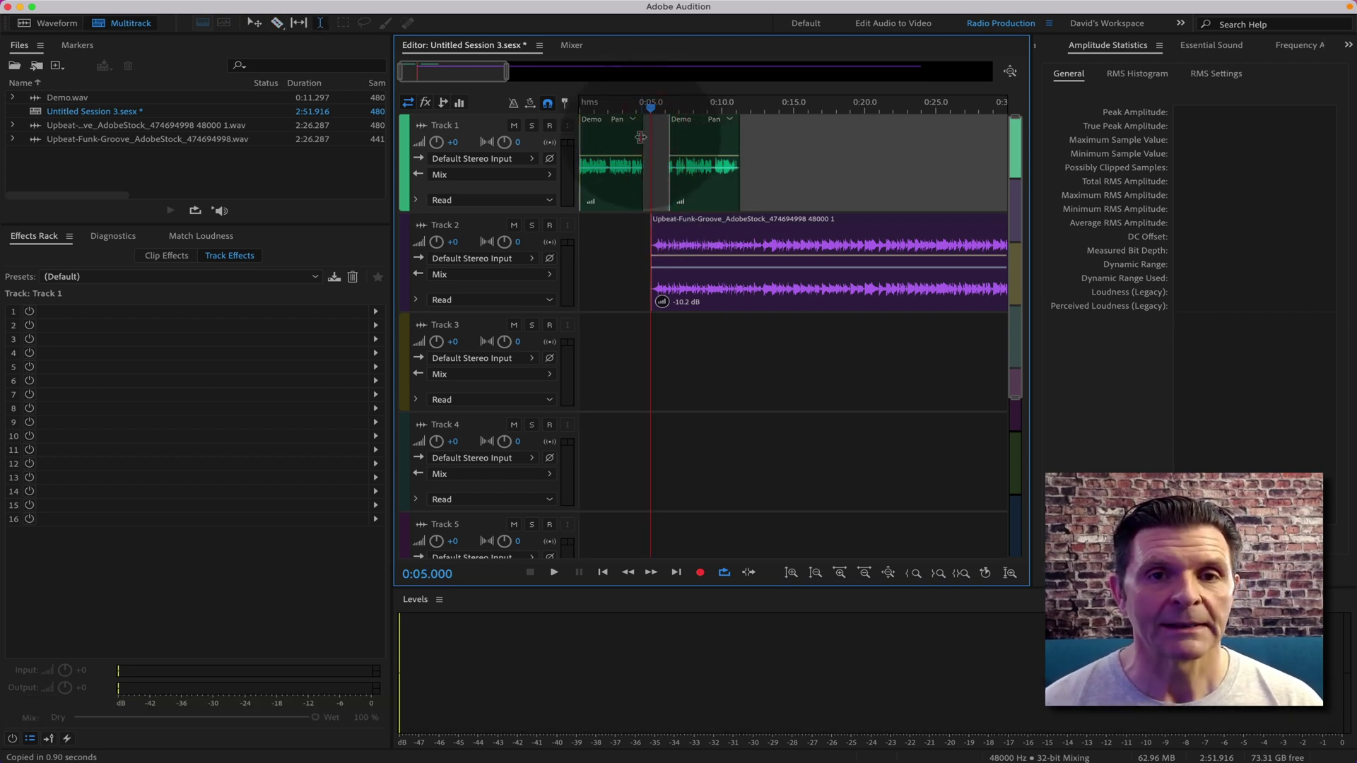
pyautogui.moveTo(643, 136); pyautogui.dragTo(838, 134)
pyautogui.moveTo(650, 146); pyautogui.dragTo(765, 141)
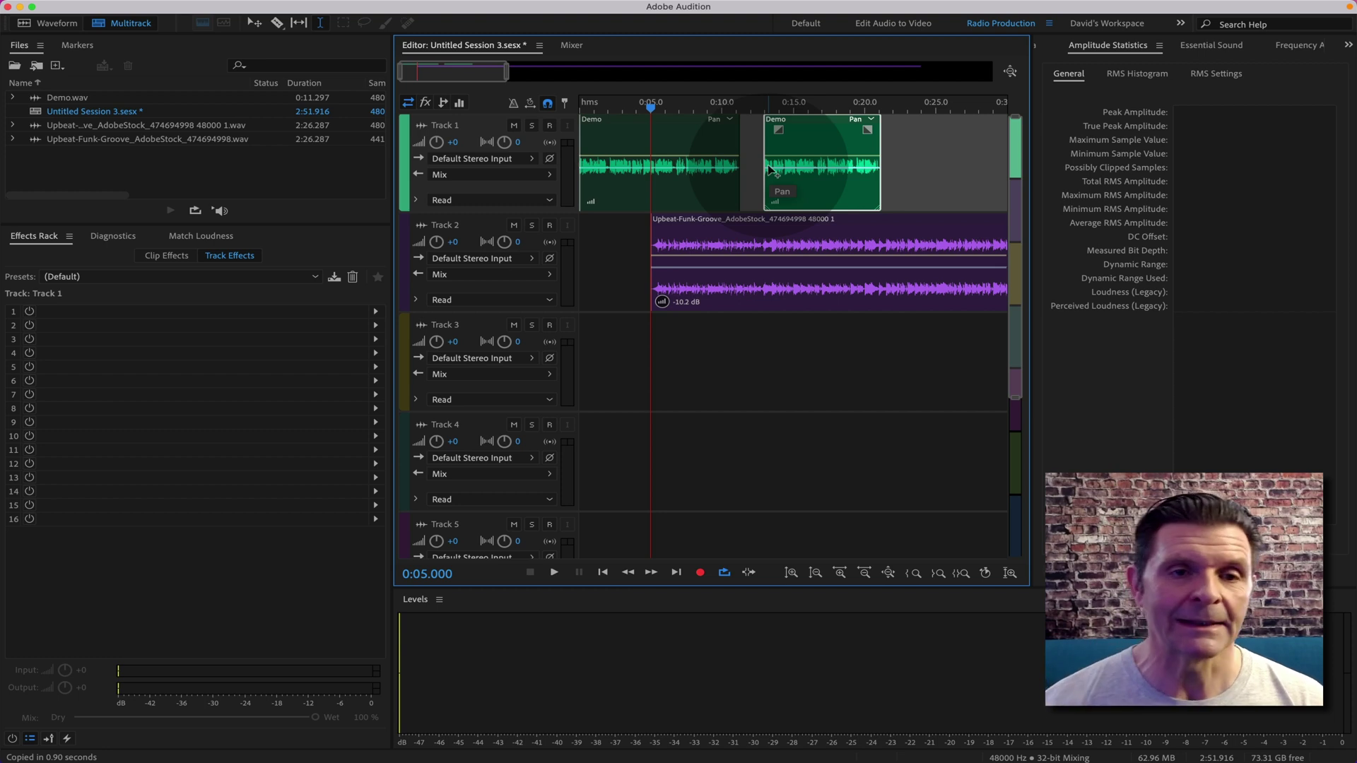
# - Load the Røde track effects preset on Track 1 and inspect its Tube-modeled Compressor settings
pyautogui.click(316, 277)
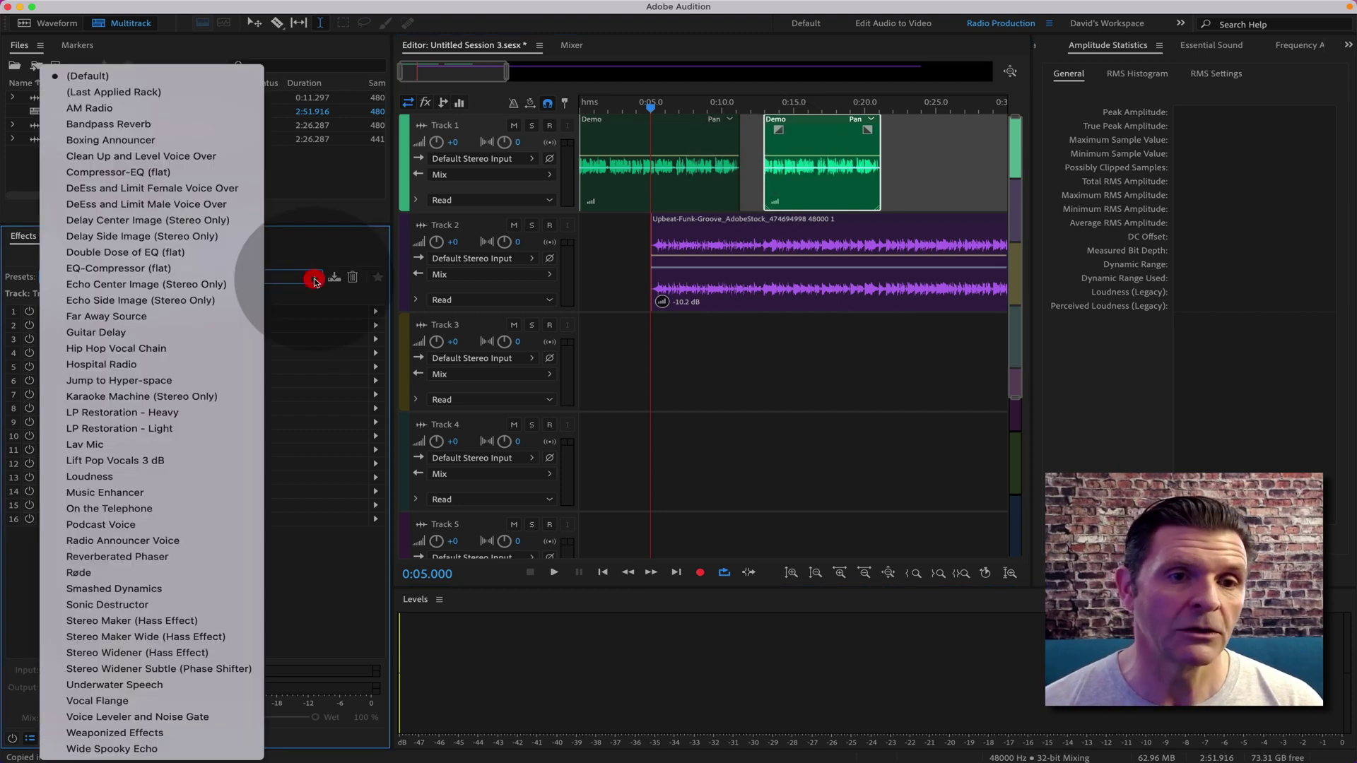
pyautogui.click(99, 574)
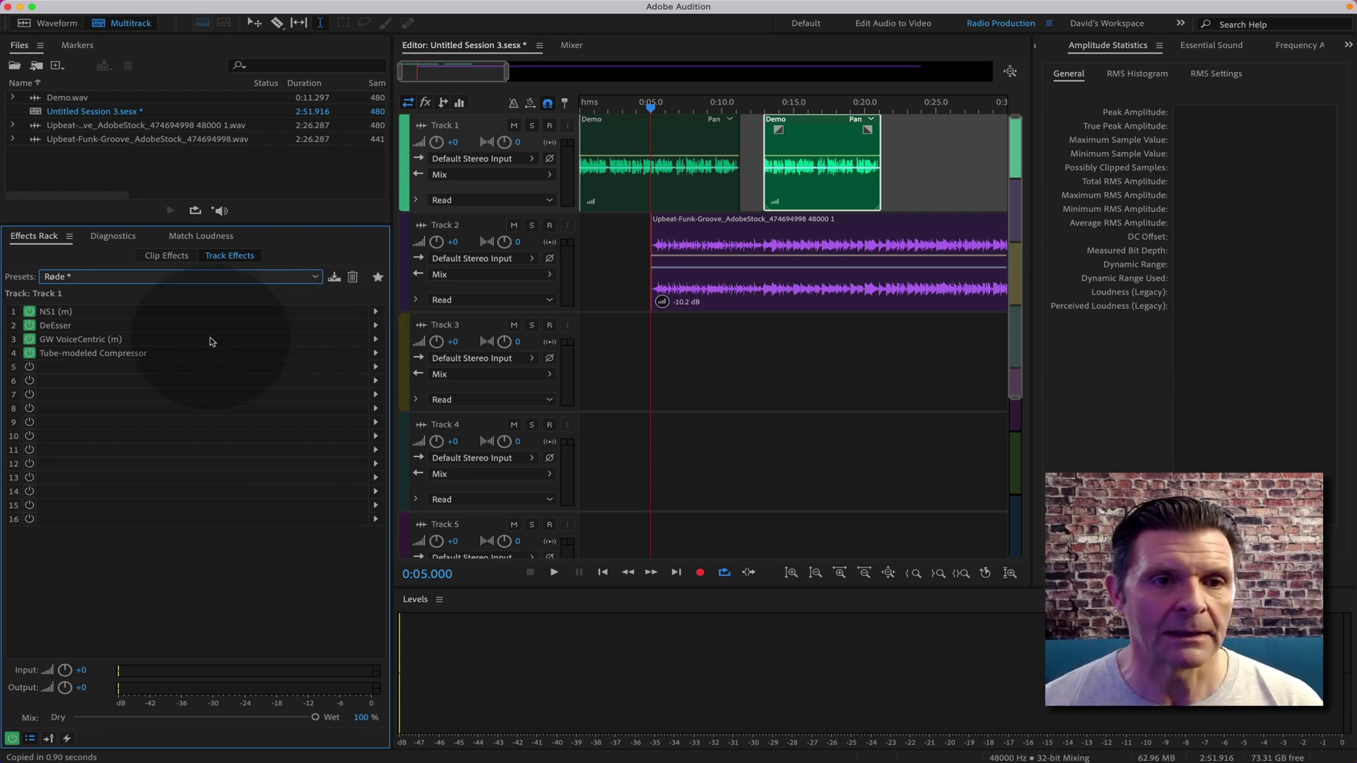
pyautogui.click(200, 354)
pyautogui.doubleClick(200, 355)
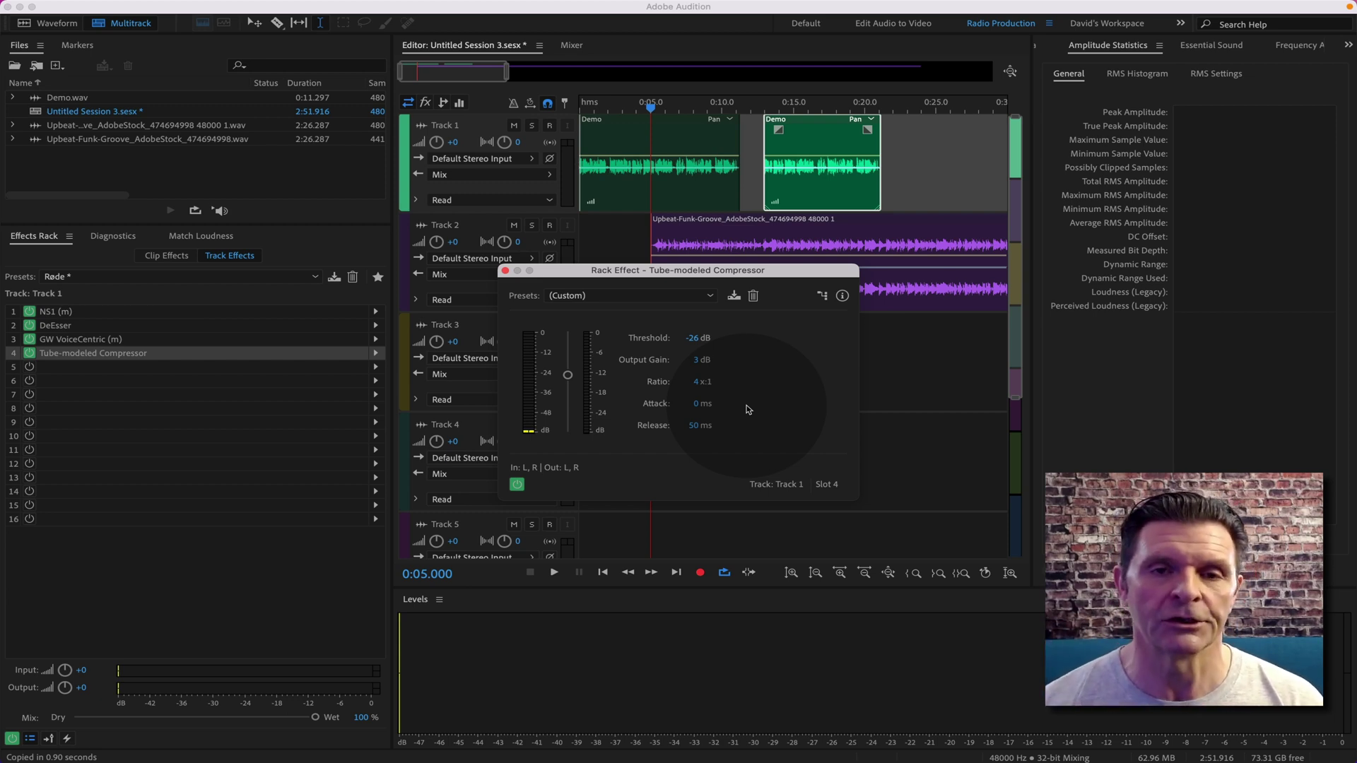
pyautogui.click(505, 270)
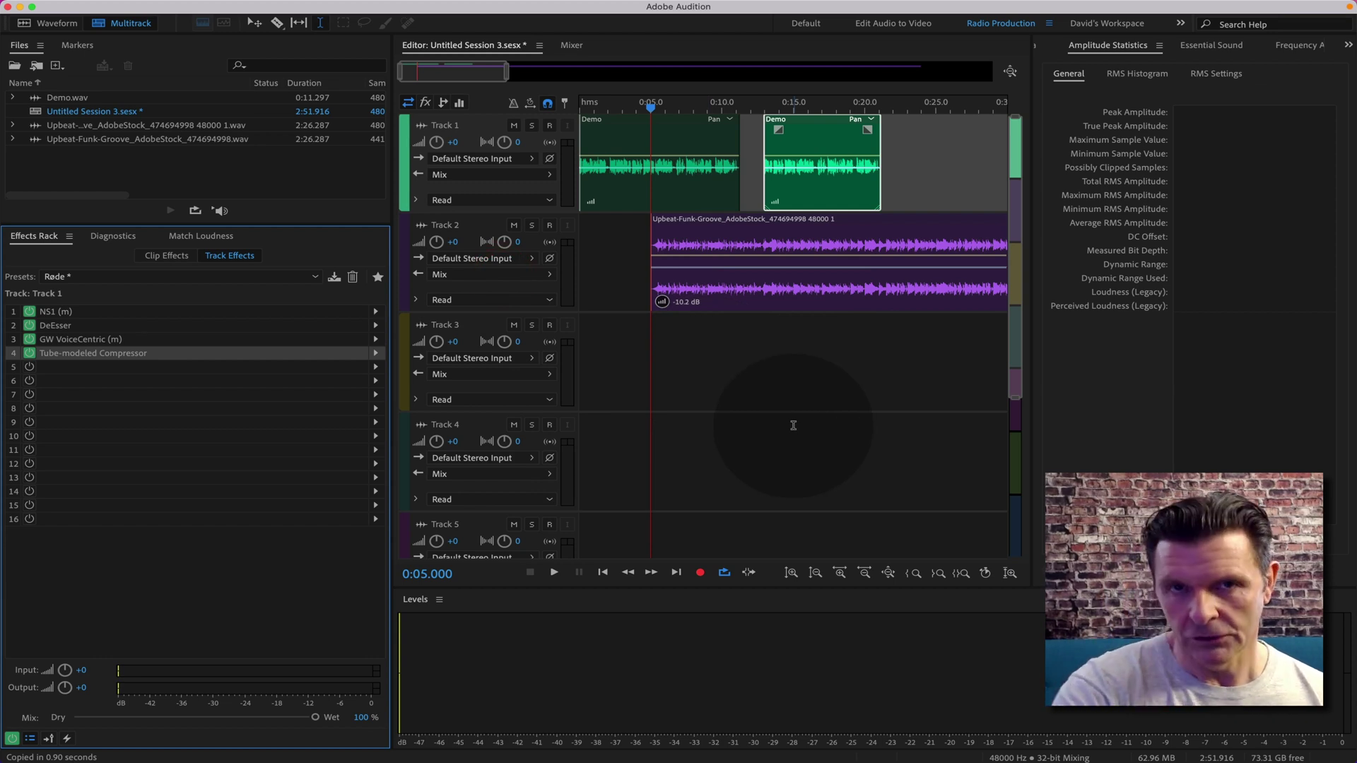
# - Select the first Demo clip and open Save As for Untitled Session 3.sesx
pyautogui.click(741, 191)
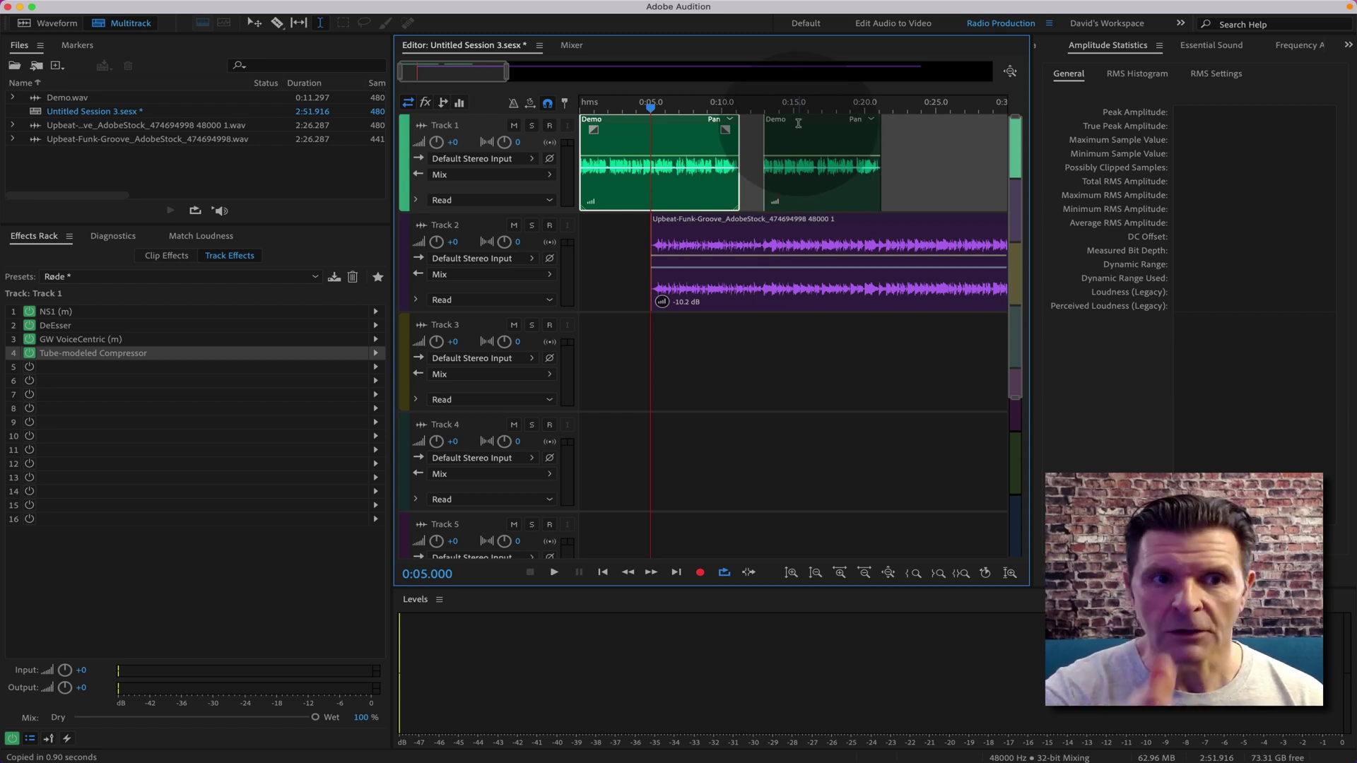
pyautogui.press('shift+super+s')
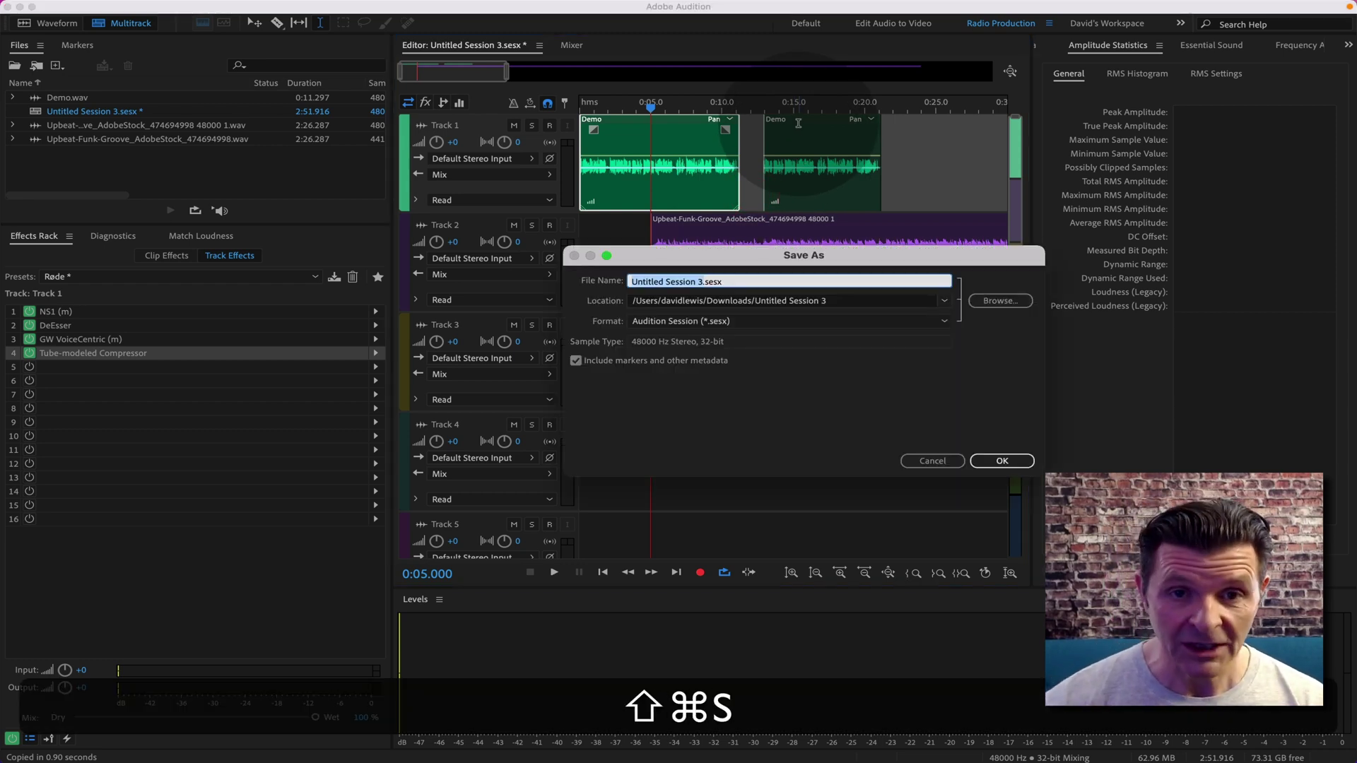